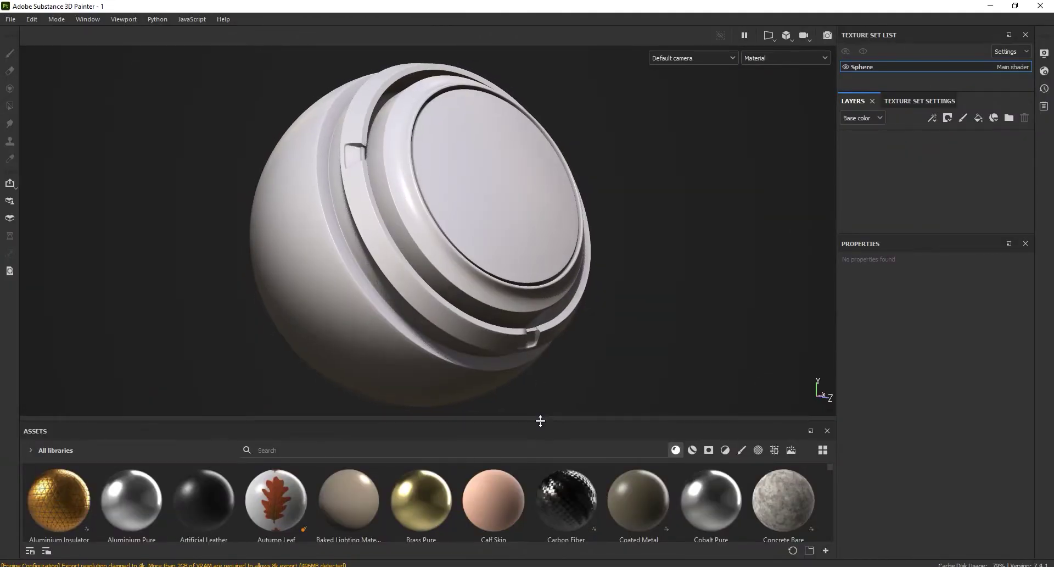
Add Fill layer 1 to the Sphere texture set and show the asm-metal-rough shader settings.
alt+drag(490, 265, 507, 250)
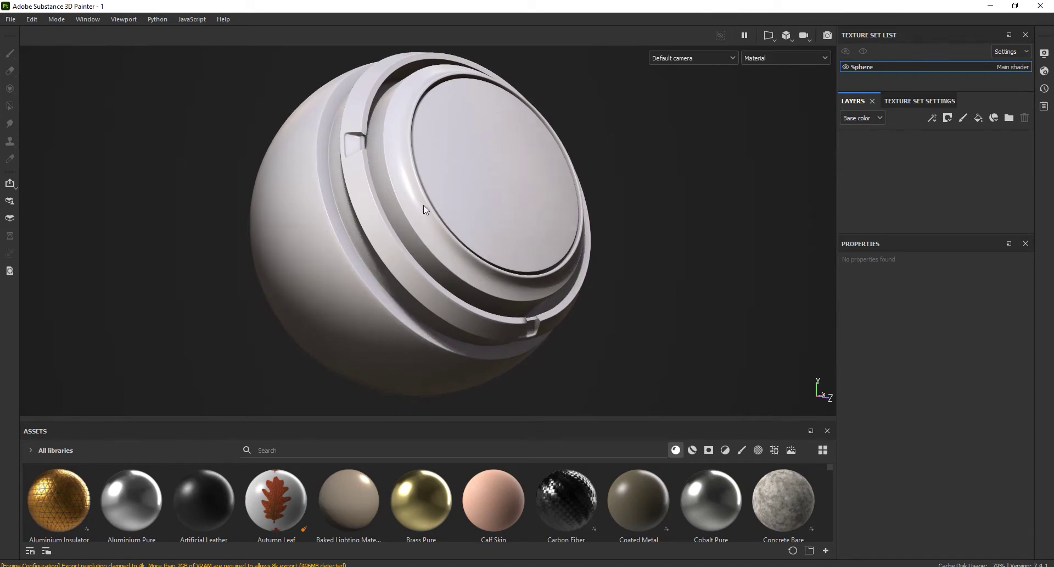
shift+right_drag(452, 217, 664, 332)
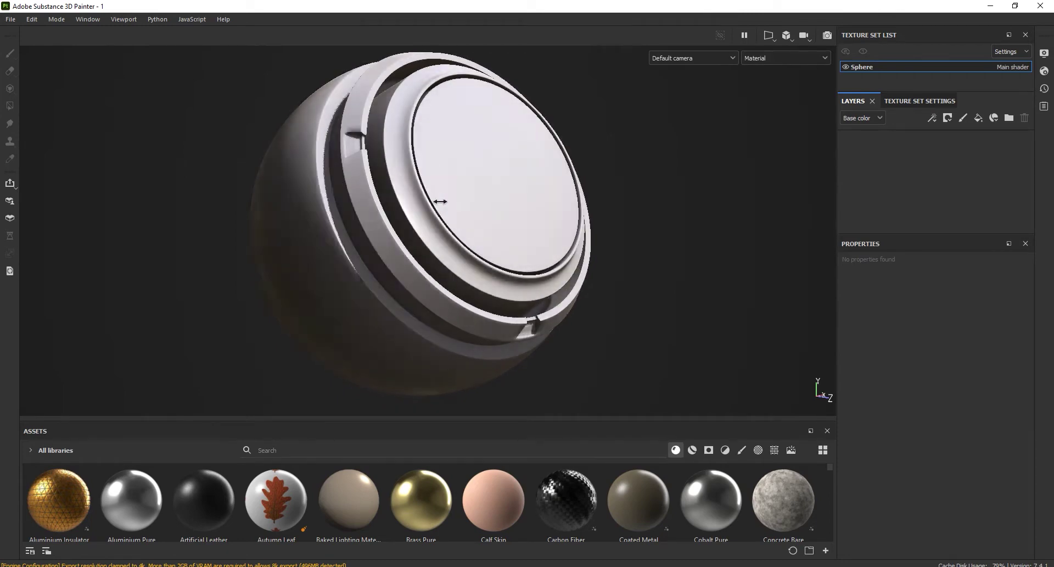
click(978, 119)
scroll(1035, 335, up, 2)
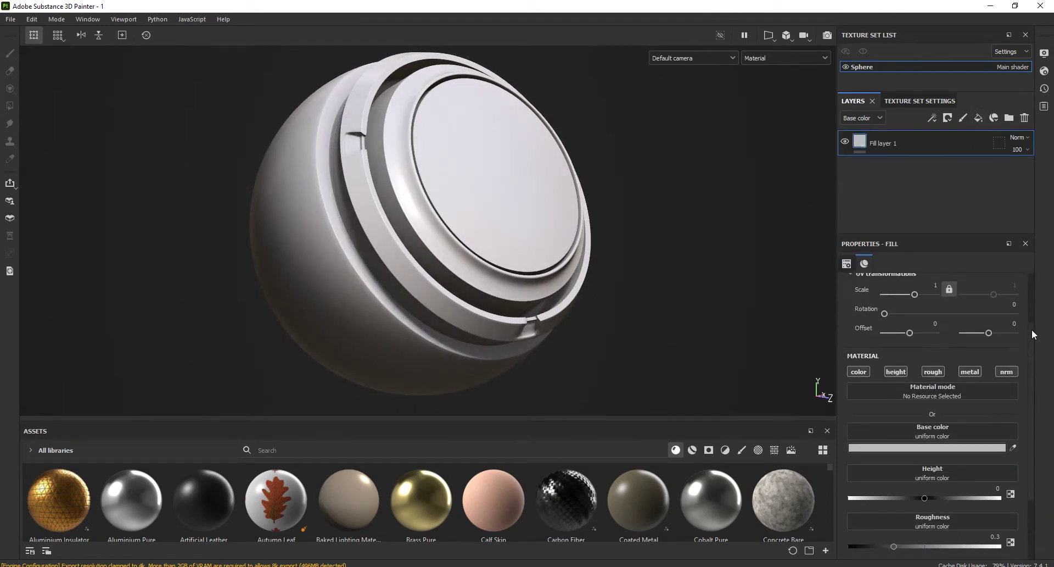
click(1044, 71)
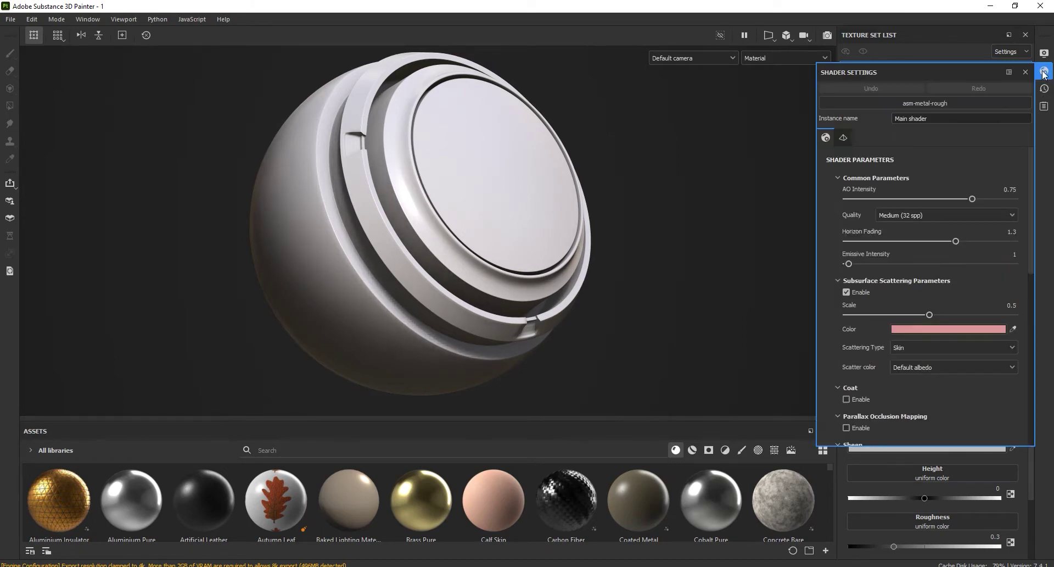
Change the Main shader to pbr-metal-rough-with-alpha-blending, then show the Sphere Texture Set Settings.
click(930, 103)
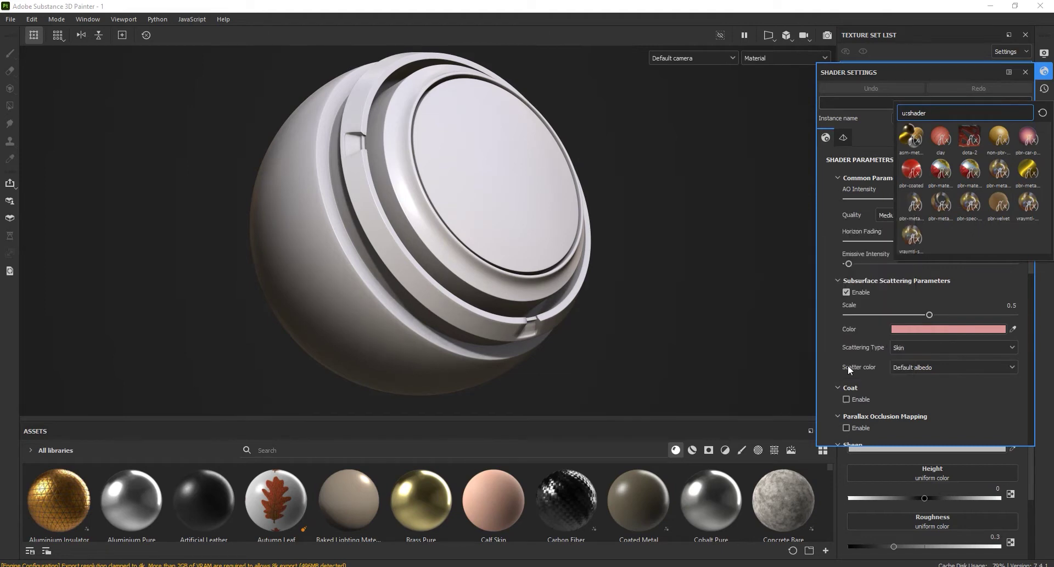
click(915, 206)
click(1026, 72)
scroll(1030, 336, up, 2)
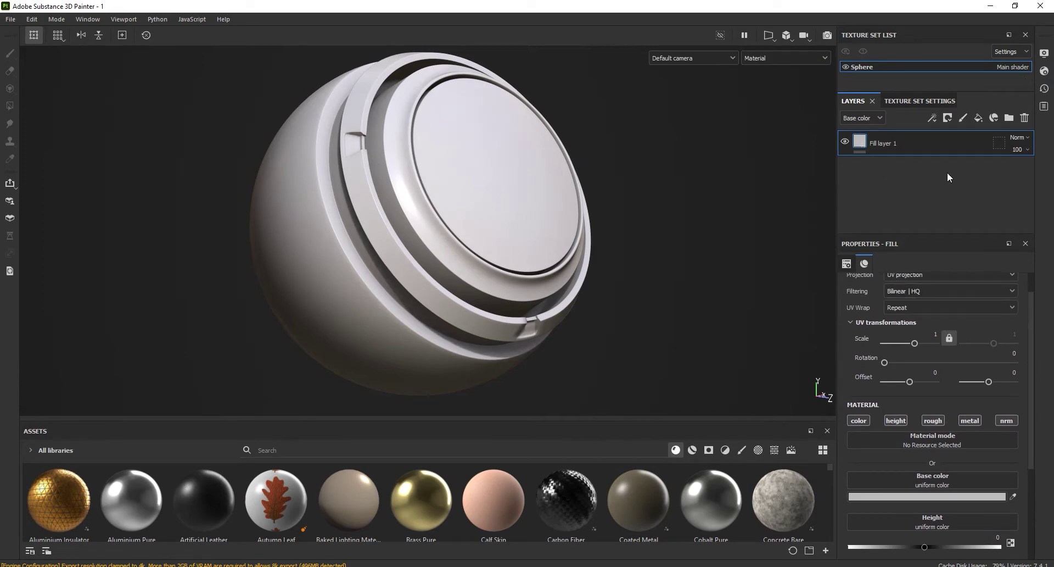
click(927, 100)
Add an Opacity channel to the Sphere texture set's channels.
scroll(944, 192, down, 4)
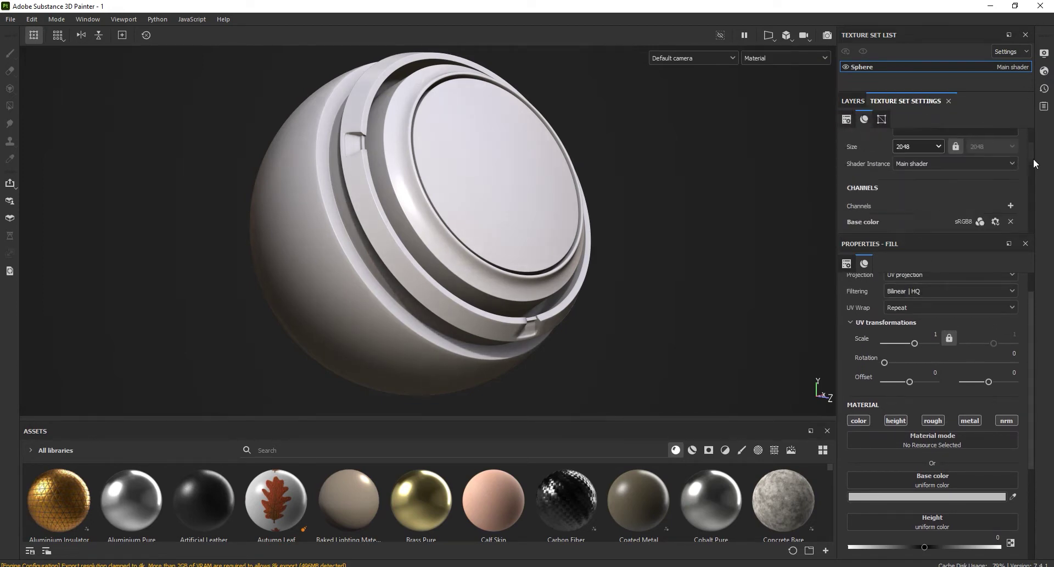
drag(951, 240, 953, 301)
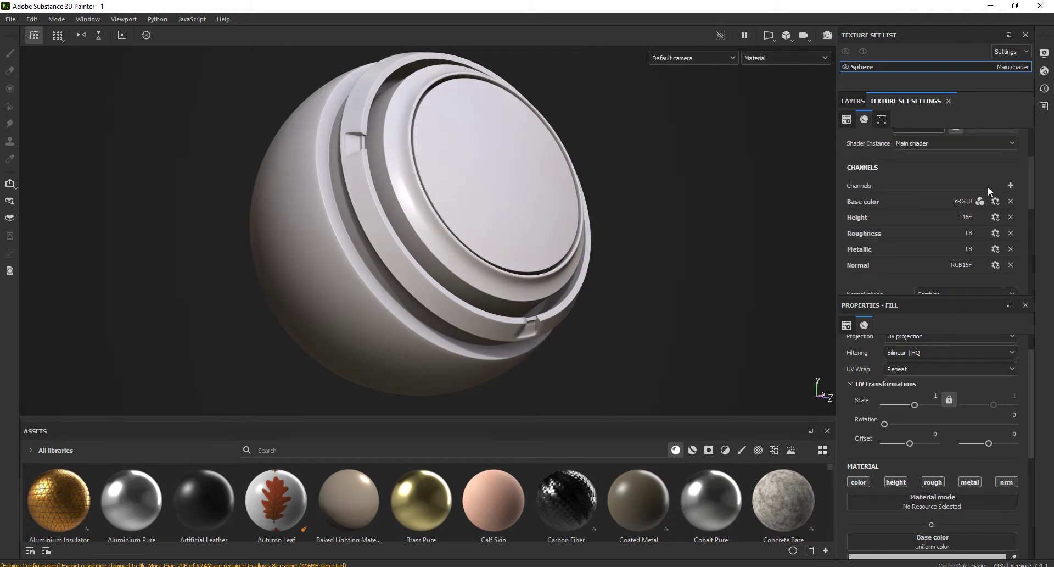
click(1012, 186)
click(984, 231)
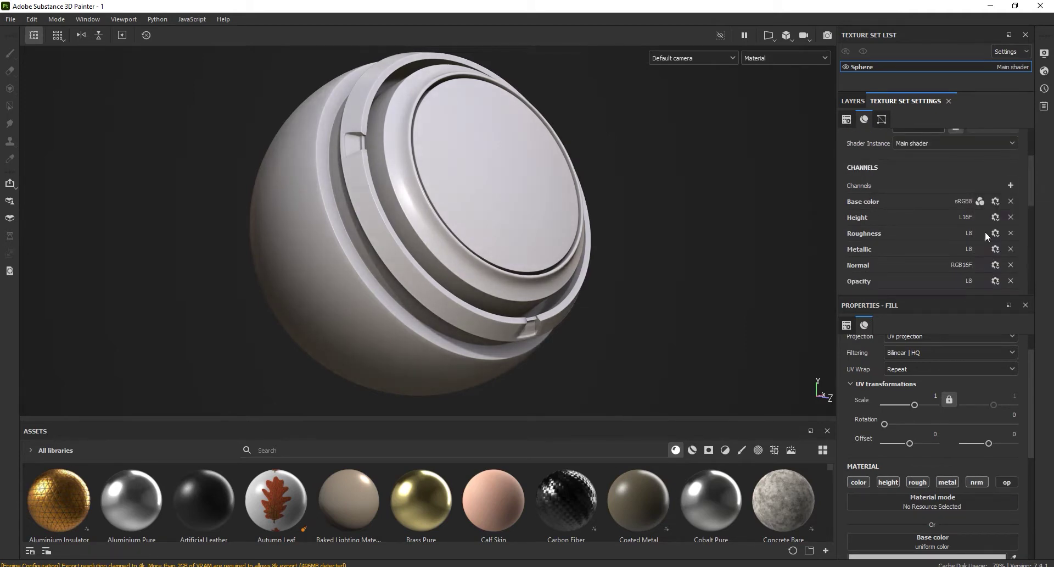
Back in the layer stack, enable the 'op' channel on the fill layer's material.
click(853, 101)
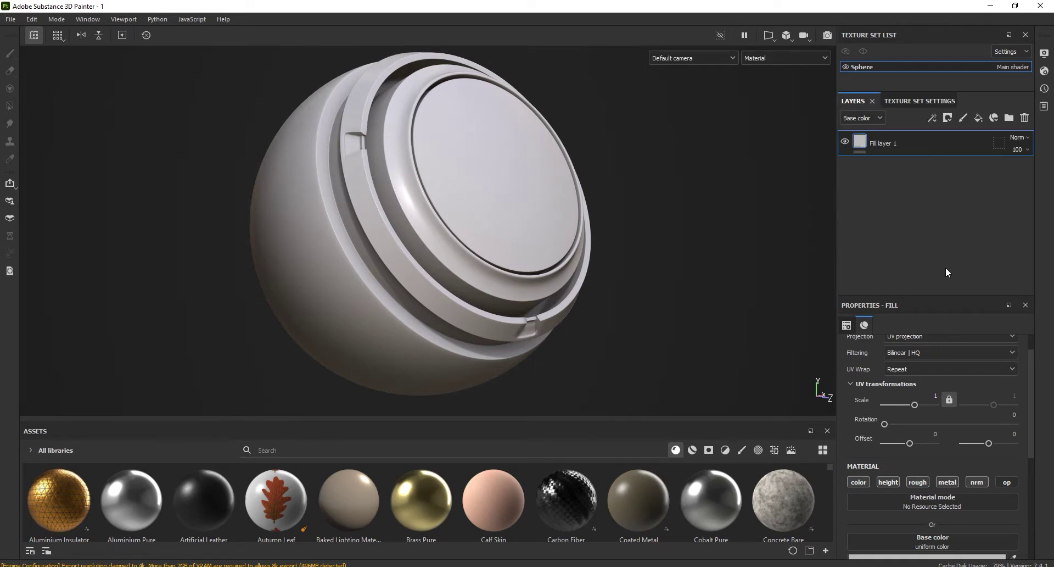
drag(946, 295, 945, 240)
scroll(1022, 320, down, 1)
scroll(1030, 354, down, 2)
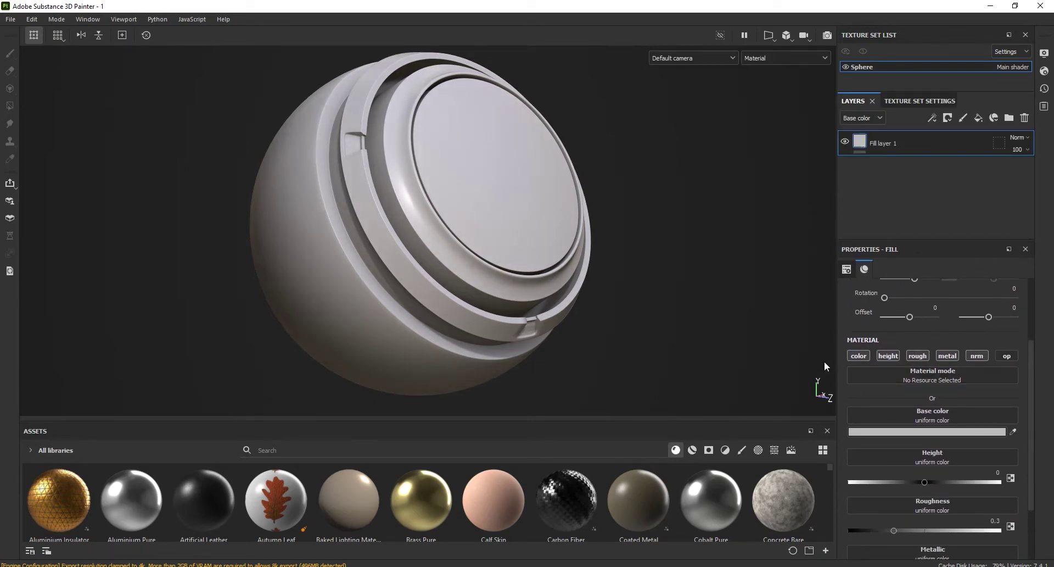
click(1007, 356)
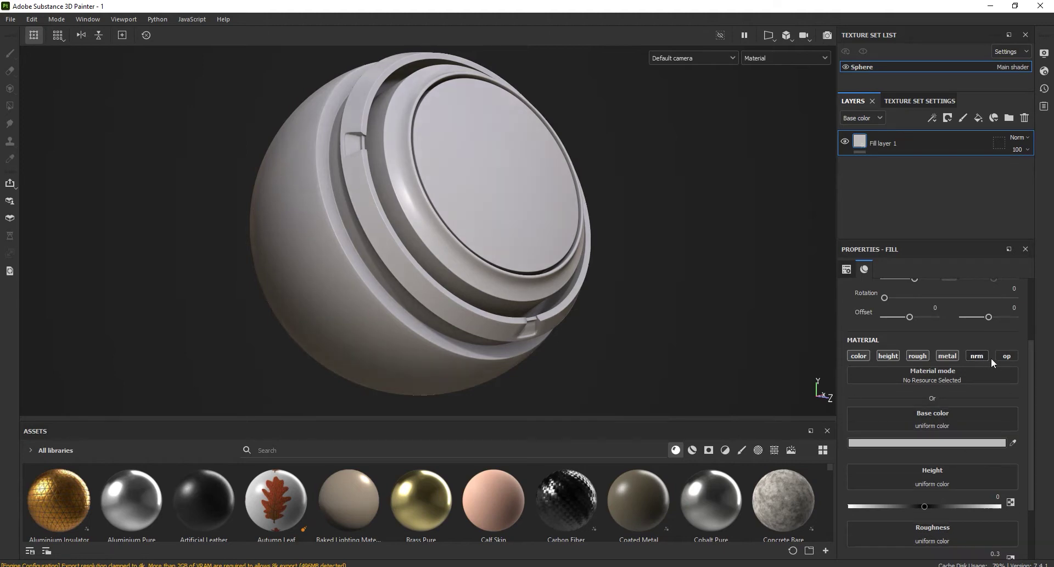
Turn off height on the fill and shift its base colour hue toward a saturated cyan-teal.
click(888, 356)
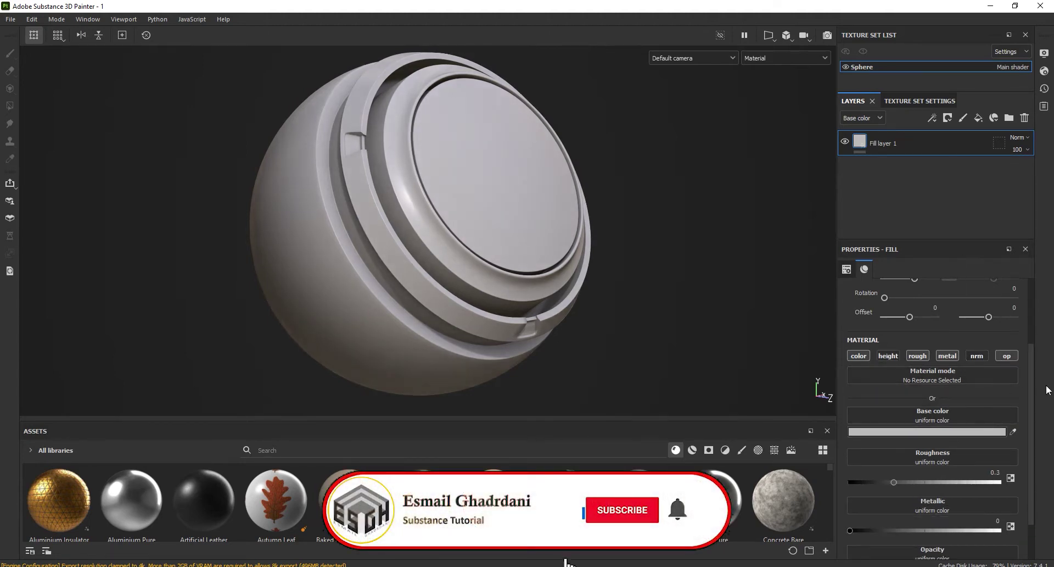
scroll(1033, 396, down, 1)
click(952, 379)
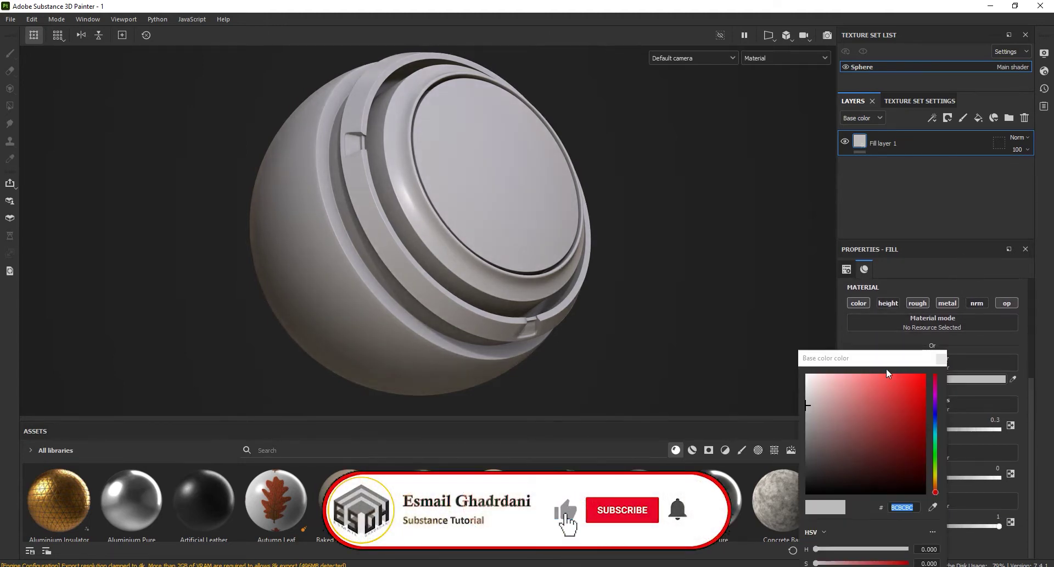
drag(883, 354, 744, 275)
drag(799, 402, 801, 347)
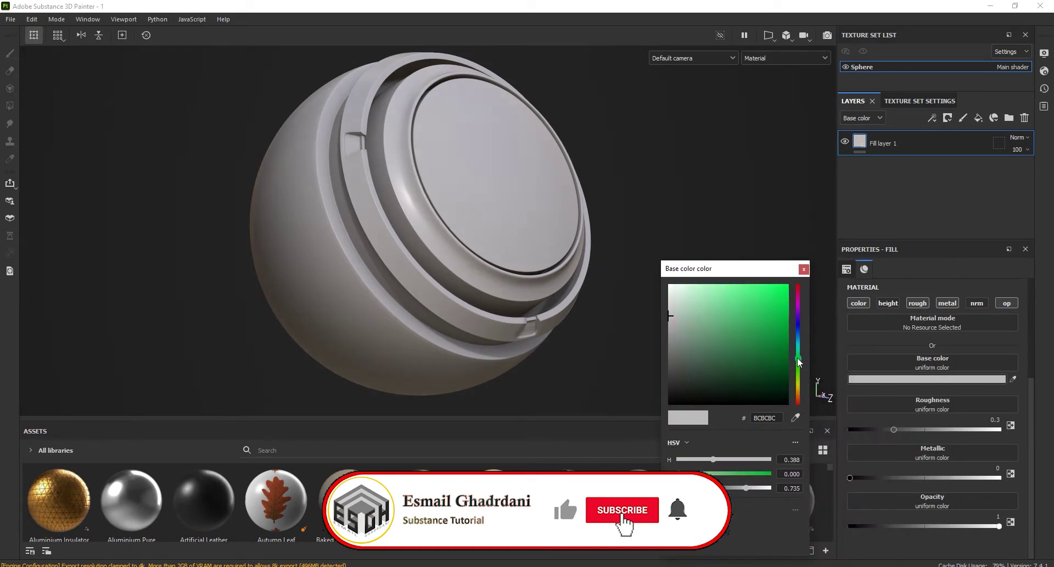
click(708, 315)
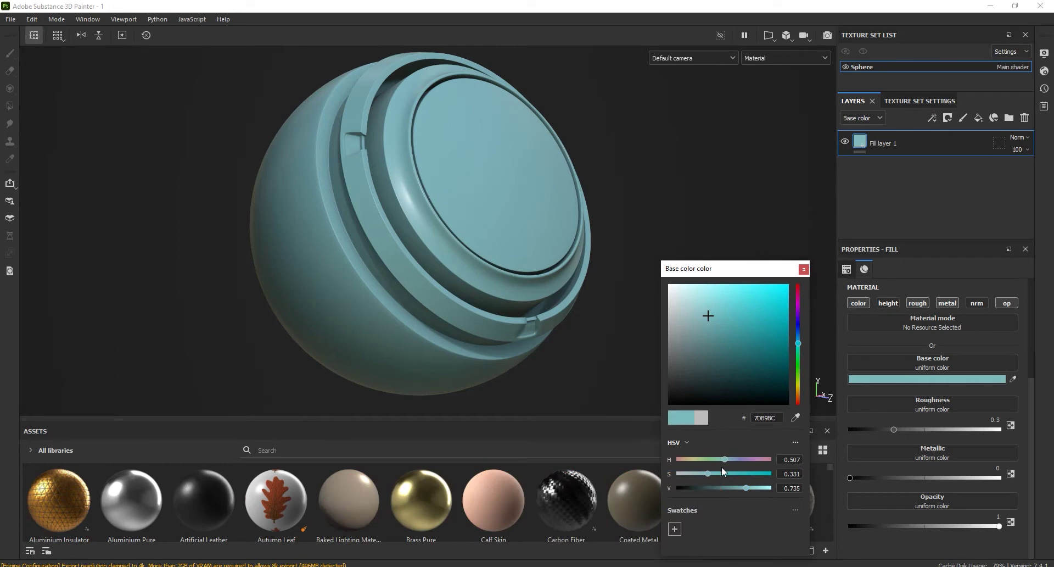
Tune the base colour's brightness and saturation down to a muted grey-teal, 8DA2A3.
click(733, 488)
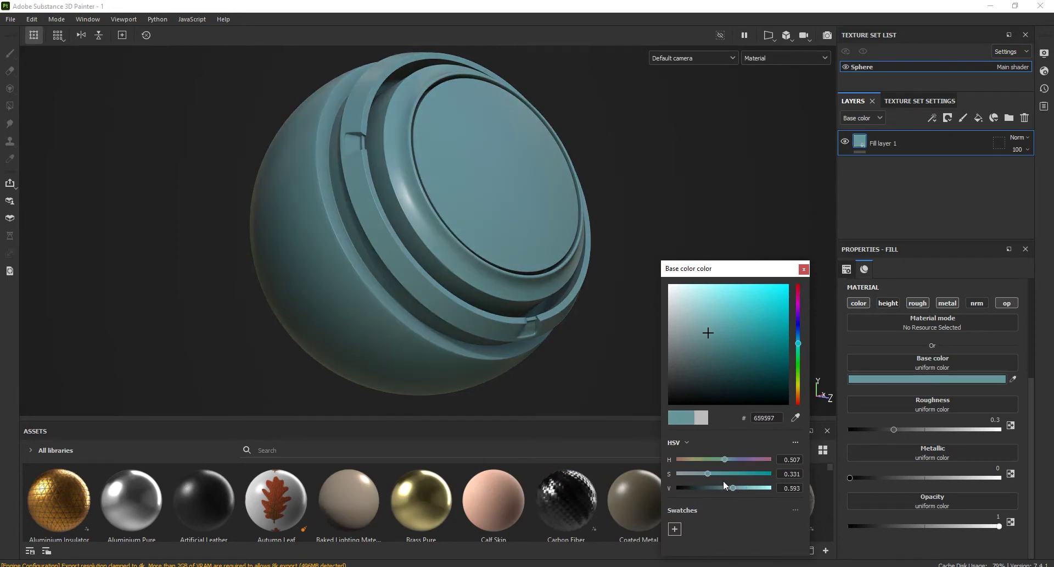
click(741, 487)
click(694, 473)
click(737, 488)
click(691, 473)
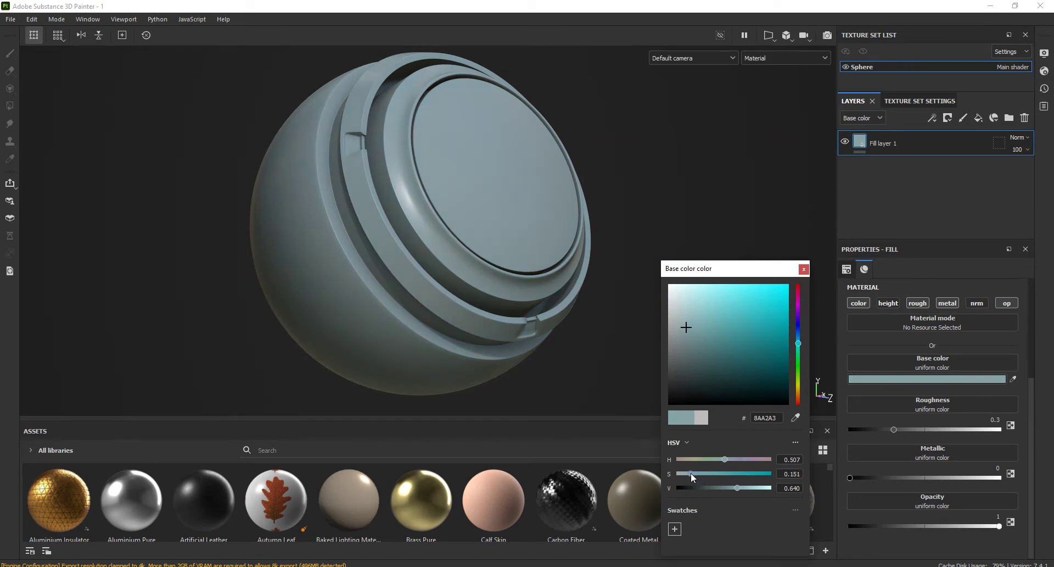
click(690, 472)
click(803, 269)
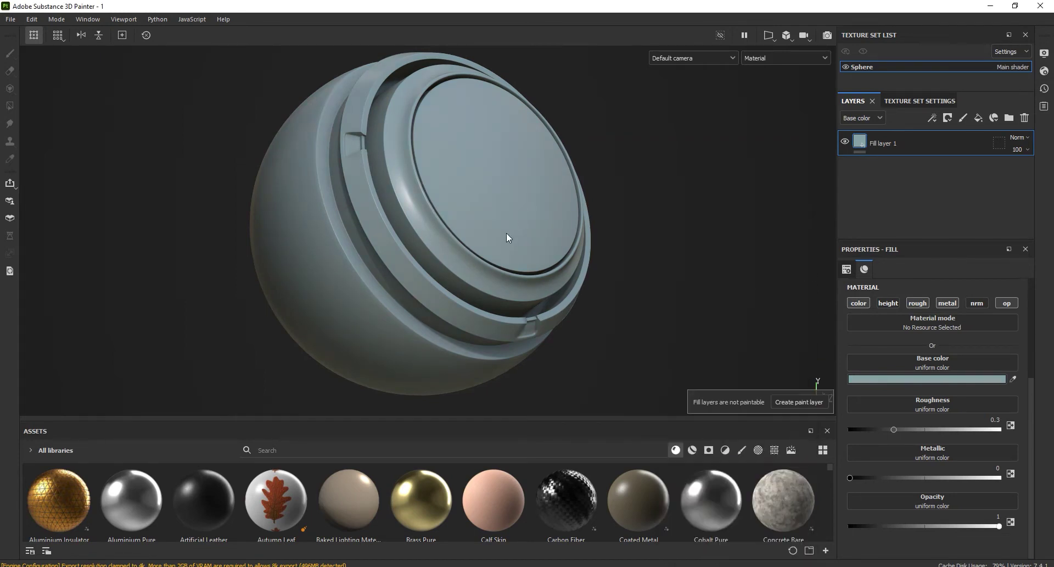
Give Fill layer 1 roughness 0, metallic 1 and opacity 0.4695 for a translucent glass look.
scroll(506, 232, up, 1)
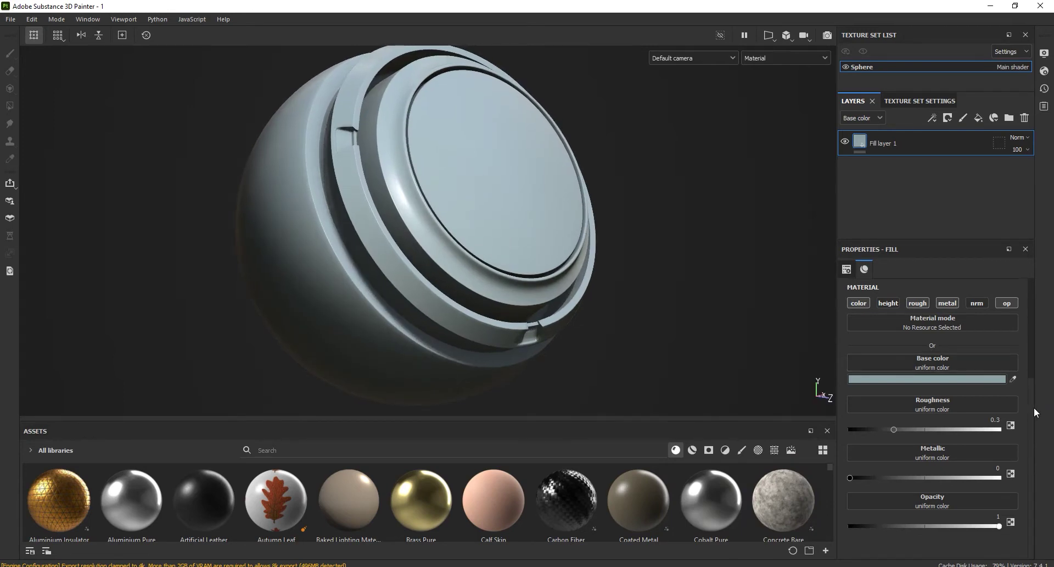
drag(894, 430, 851, 429)
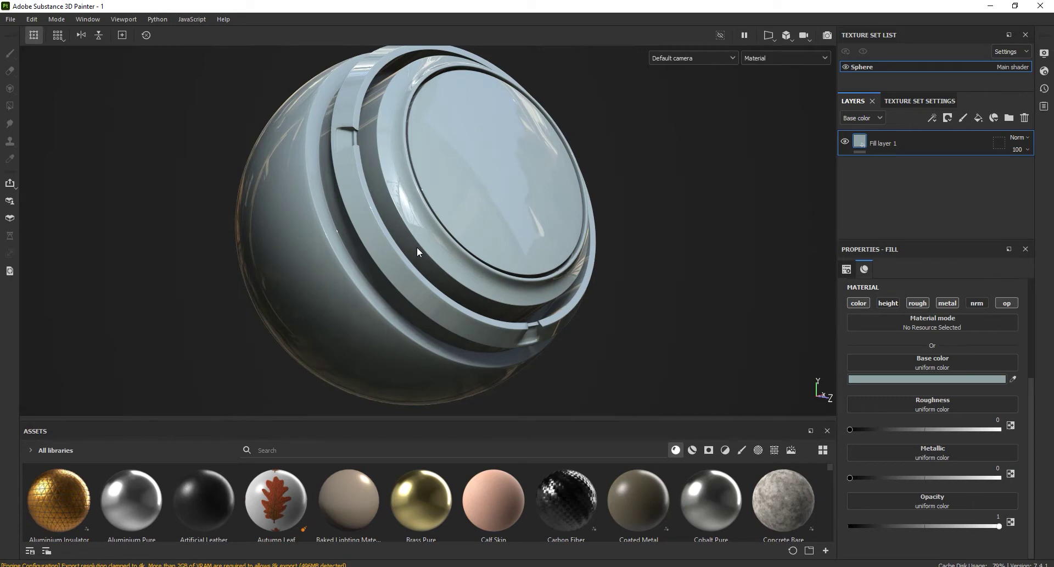
drag(852, 476, 999, 477)
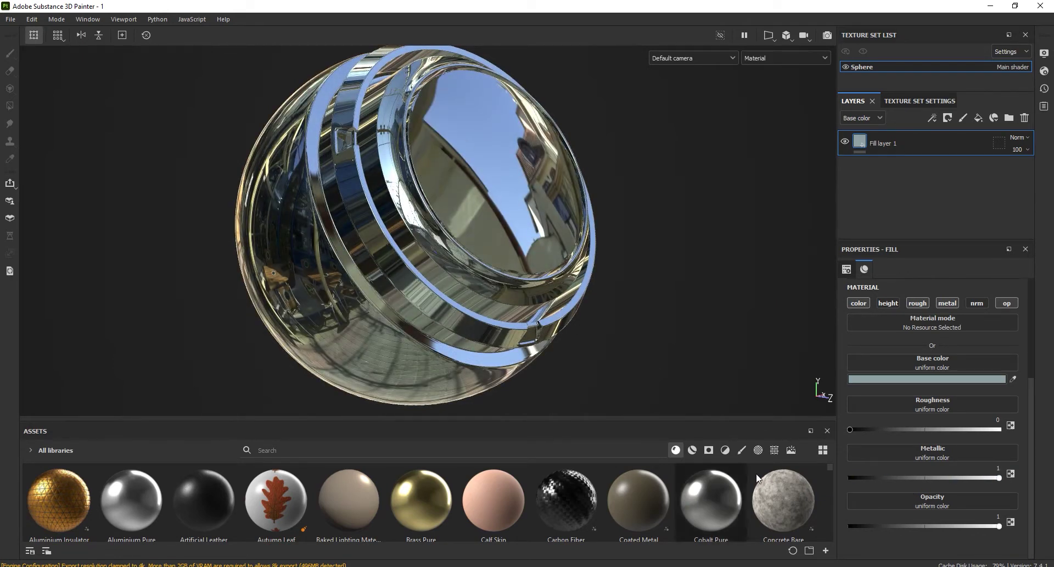
drag(1000, 526, 923, 526)
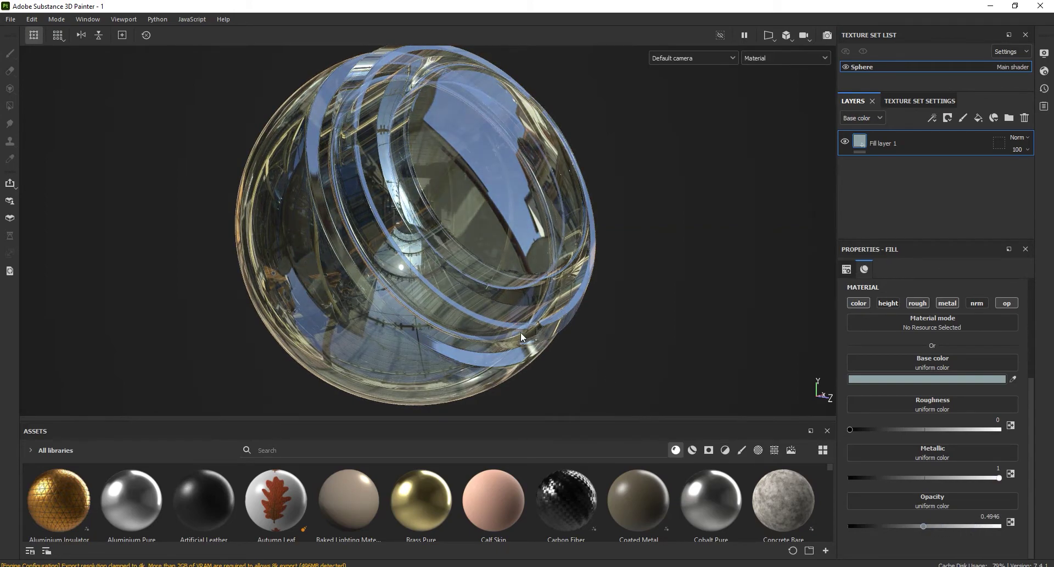
shift+right_drag(520, 325, 490, 318)
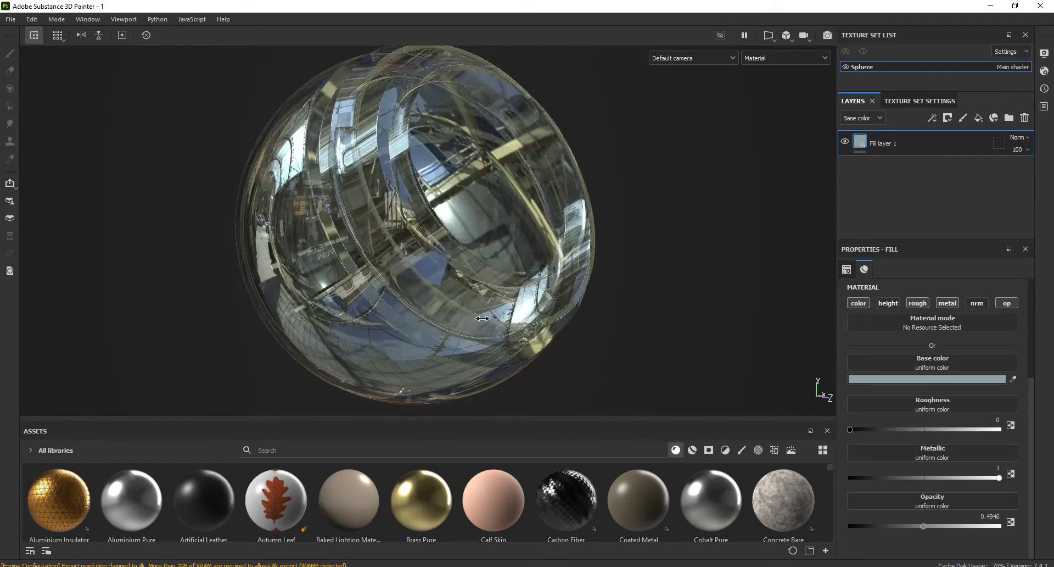
shift+right_drag(457, 295, 1004, 499)
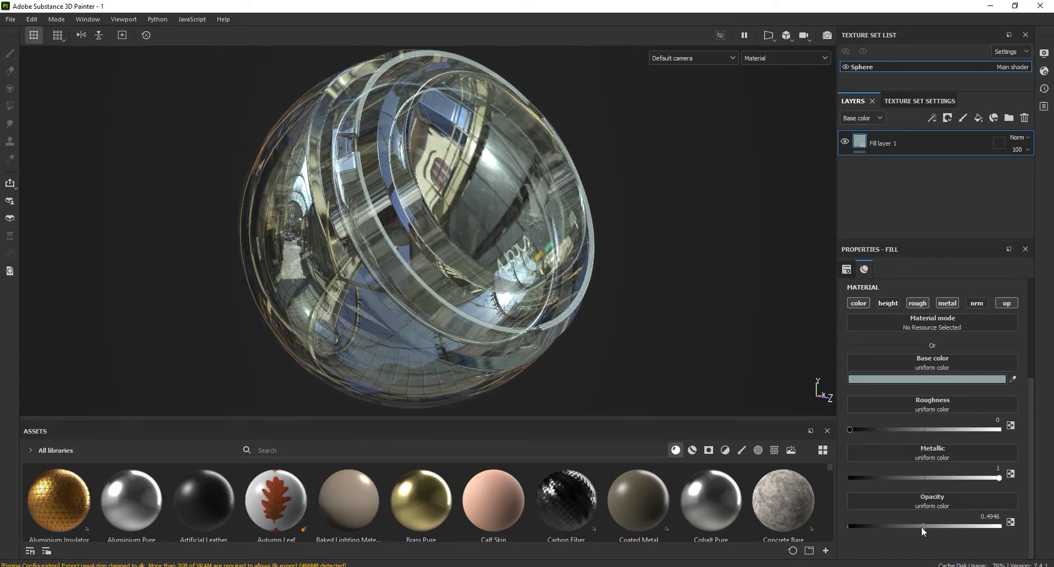
click(921, 526)
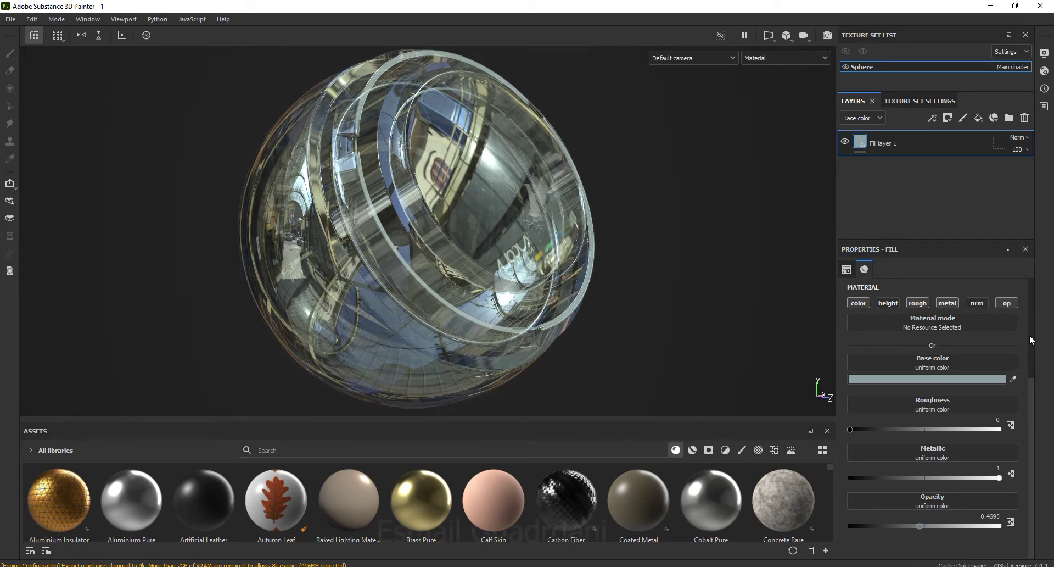
Rename the first fill layer to Base and add a new fill layer named Roughness above it.
double_click(882, 144)
text(Base)
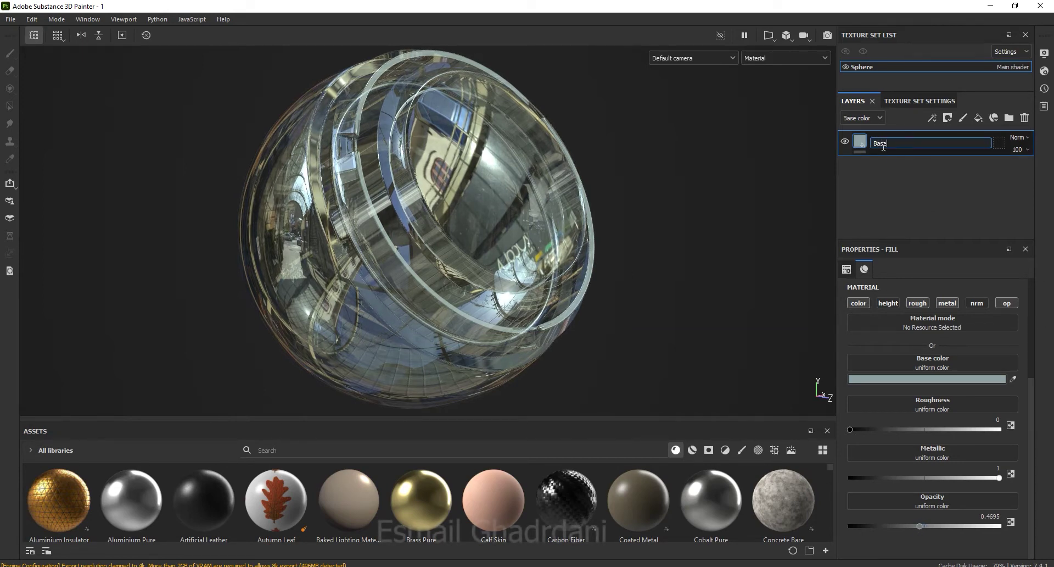
key(Return)
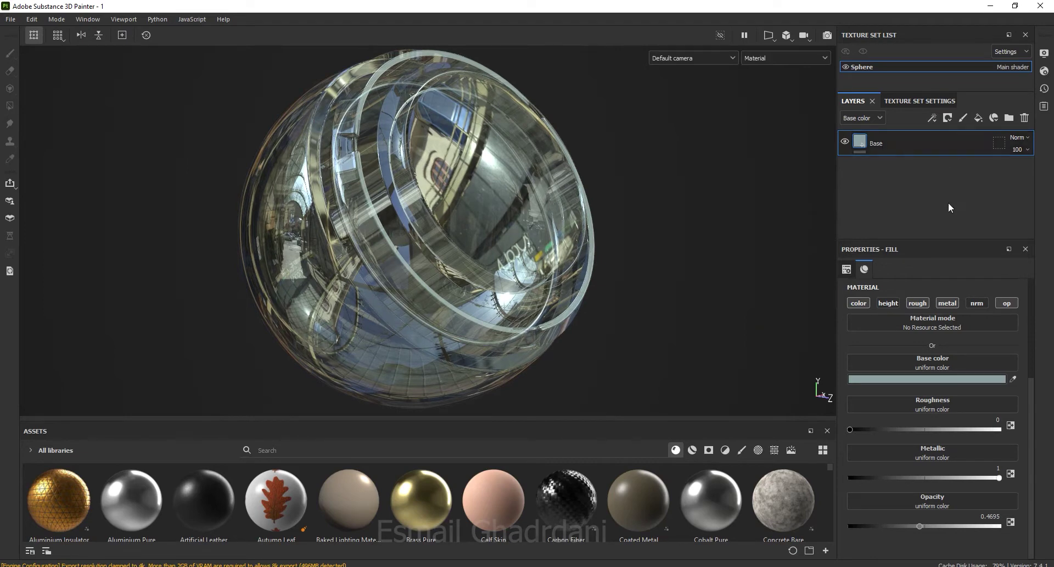
click(979, 118)
double_click(885, 144)
text(Rough)
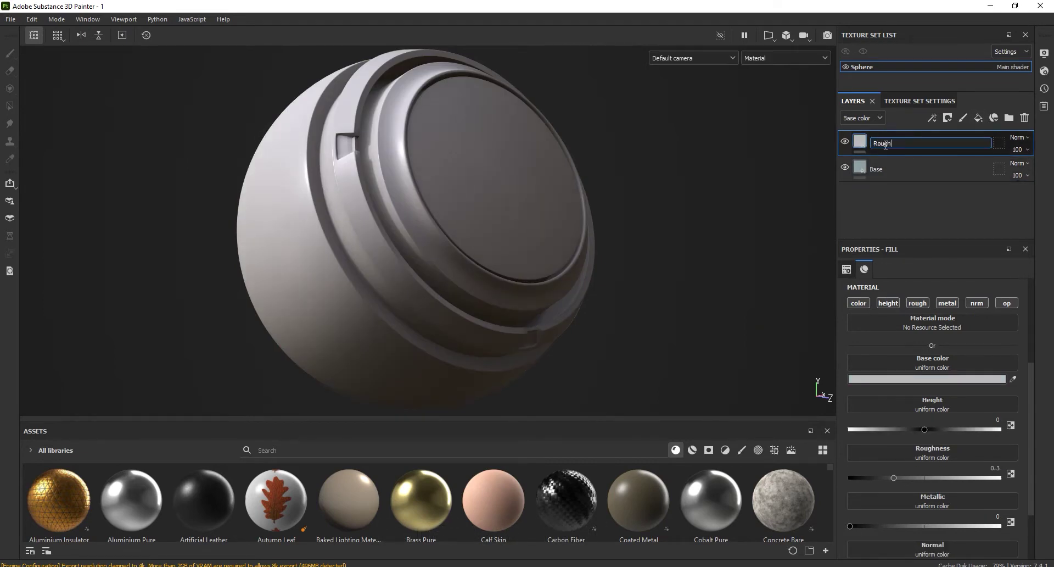
text(ness)
key(Return)
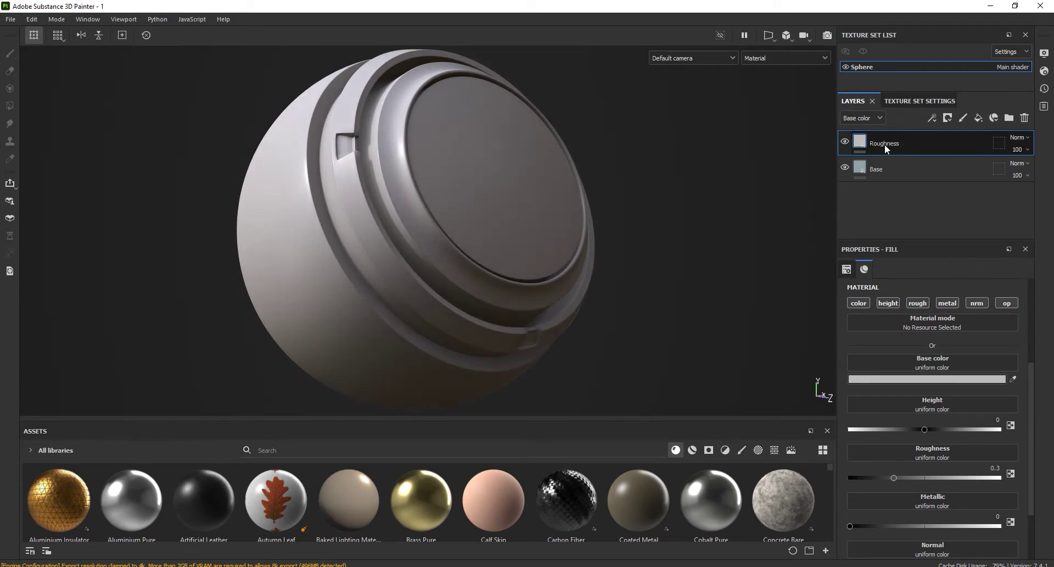
Limit the Roughness layer to the roughness channel only and lower its roughness to 0.1864.
click(1006, 303)
click(980, 303)
click(947, 303)
click(892, 302)
click(859, 303)
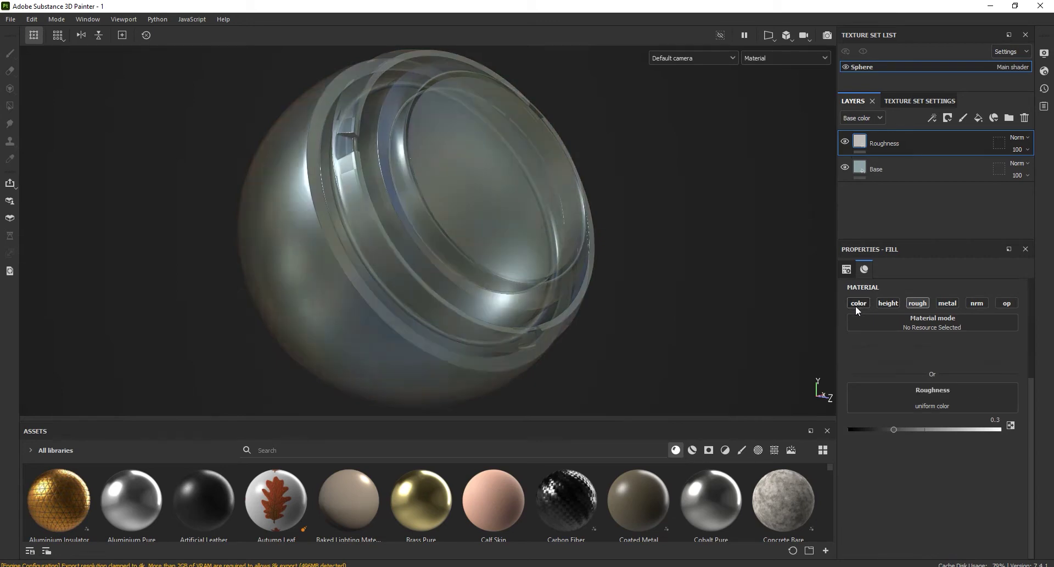
click(844, 143)
click(845, 143)
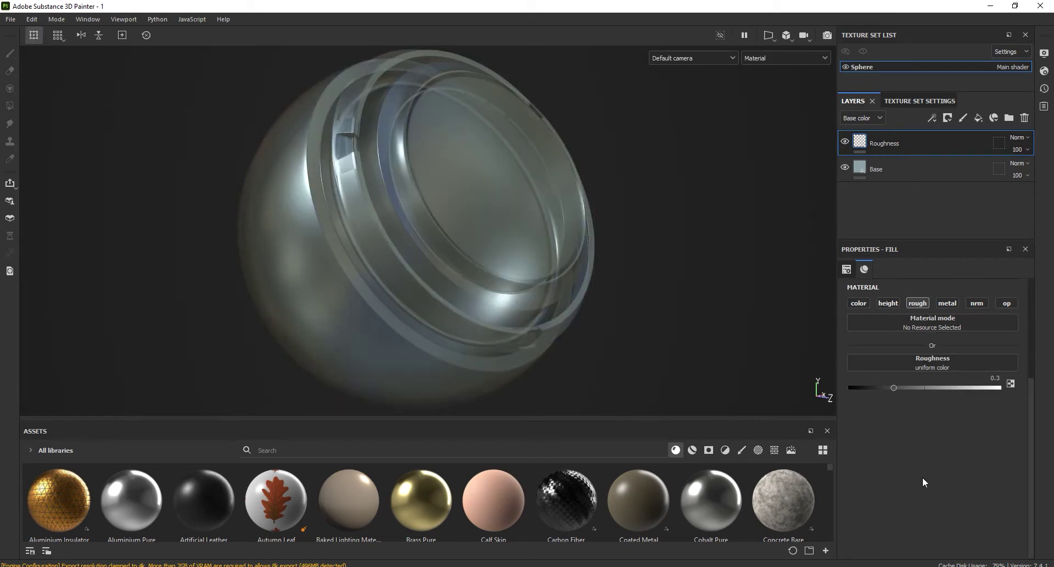
drag(896, 387, 877, 391)
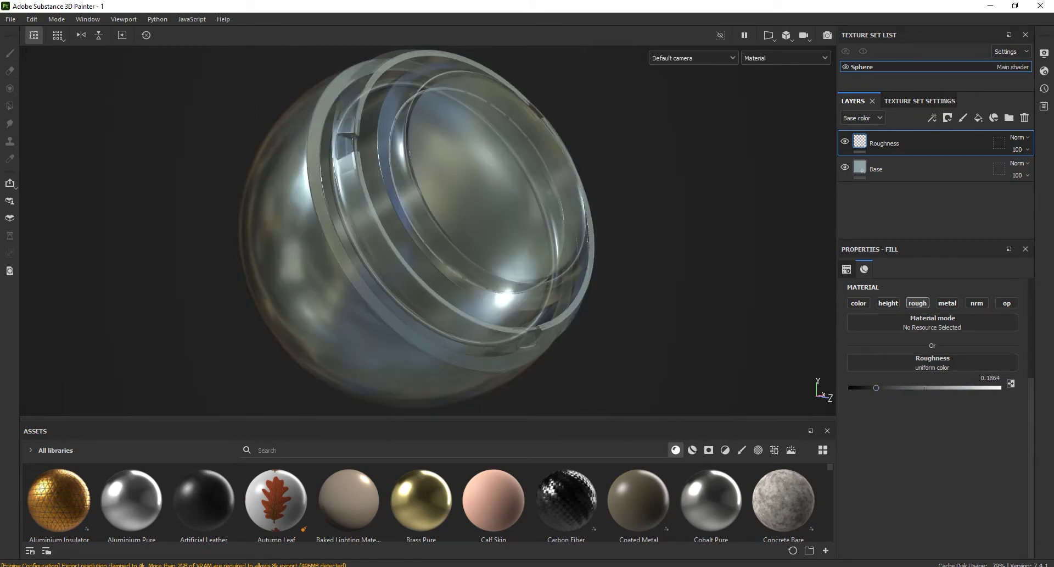
Drag the Roughness.jpg image file into Painter's assets.
click(336, 546)
drag(499, 216, 421, 541)
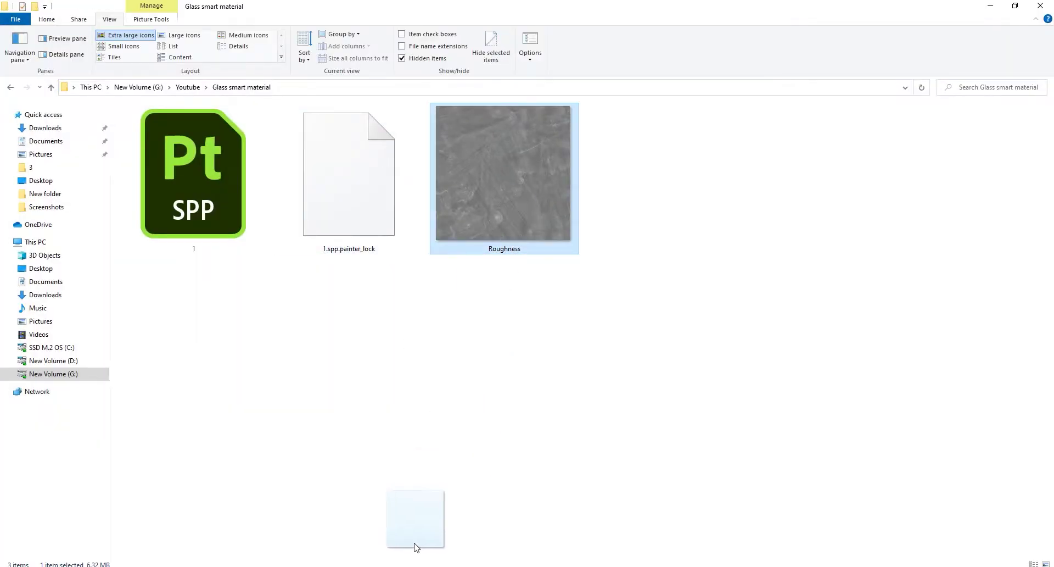
mouse_move(421, 541)
mouse_down()
mouse_move(717, 505)
mouse_move(680, 517)
mouse_up()
Mark Roughness.jpg as a texture, target project '1', and import it.
click(671, 180)
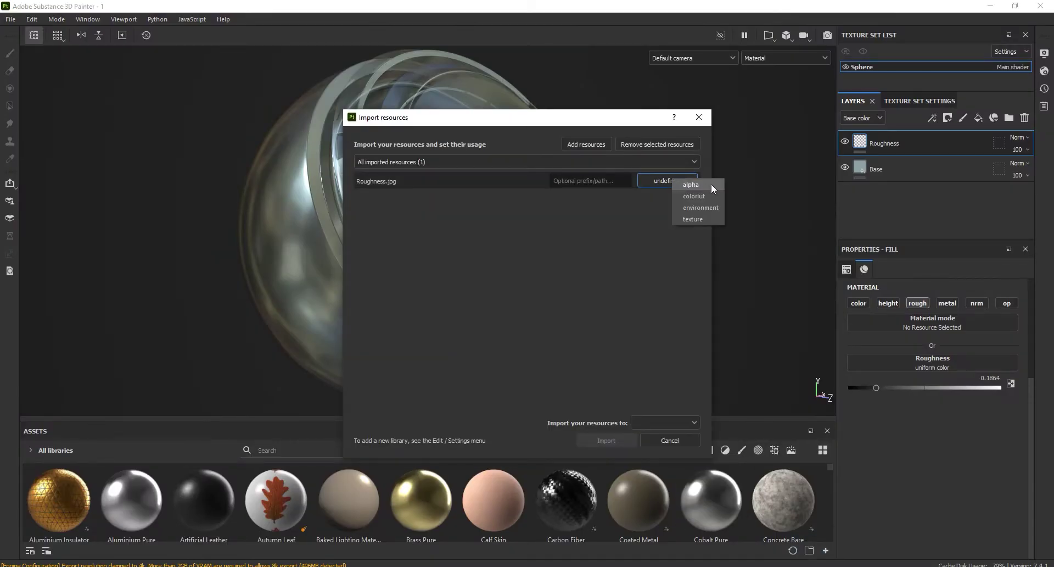
click(693, 219)
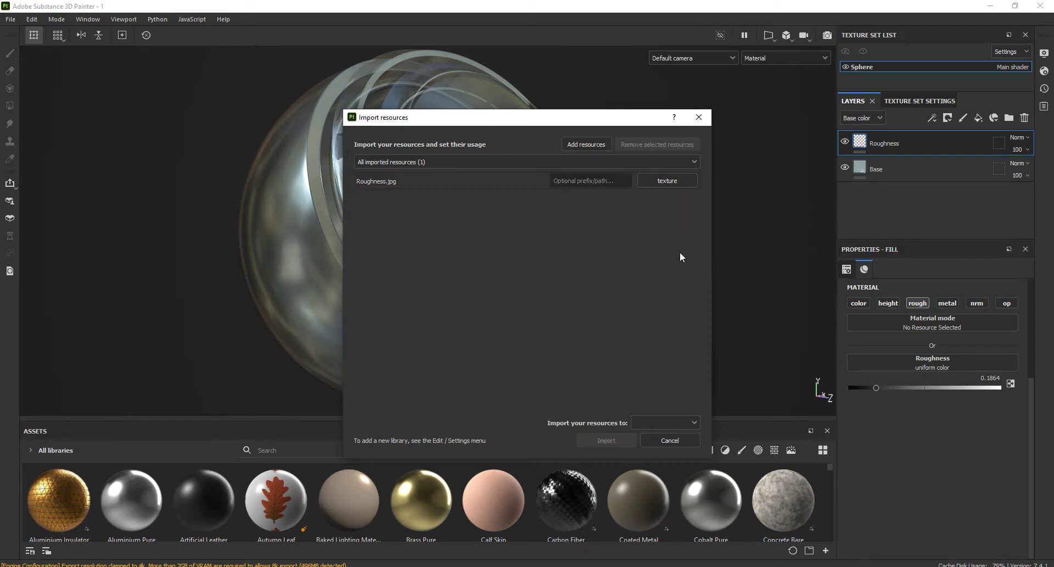
click(665, 421)
click(649, 447)
click(602, 442)
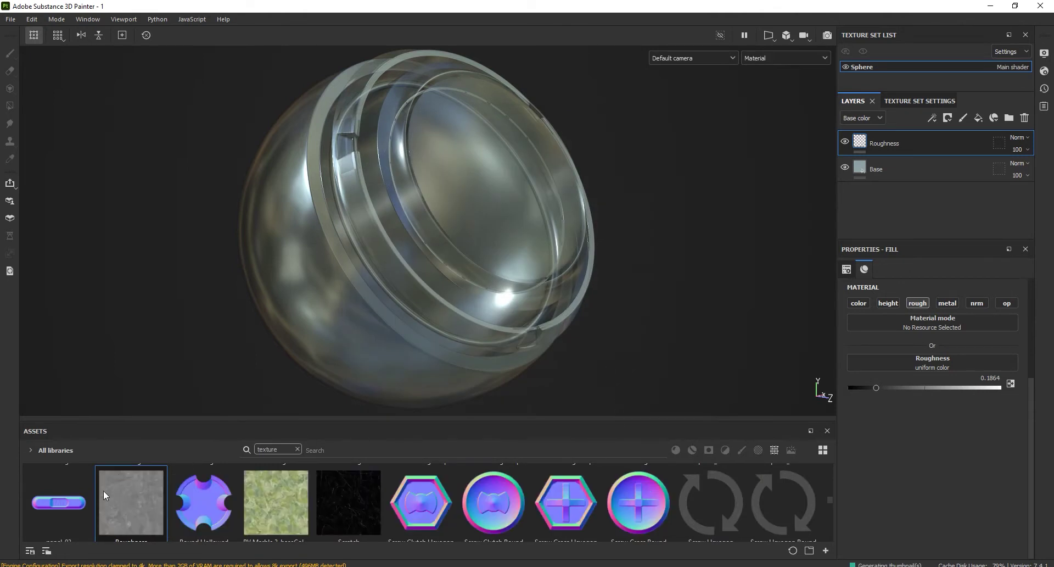
Plug the imported Roughness texture into the Roughness layer's roughness slot.
drag(106, 496, 934, 364)
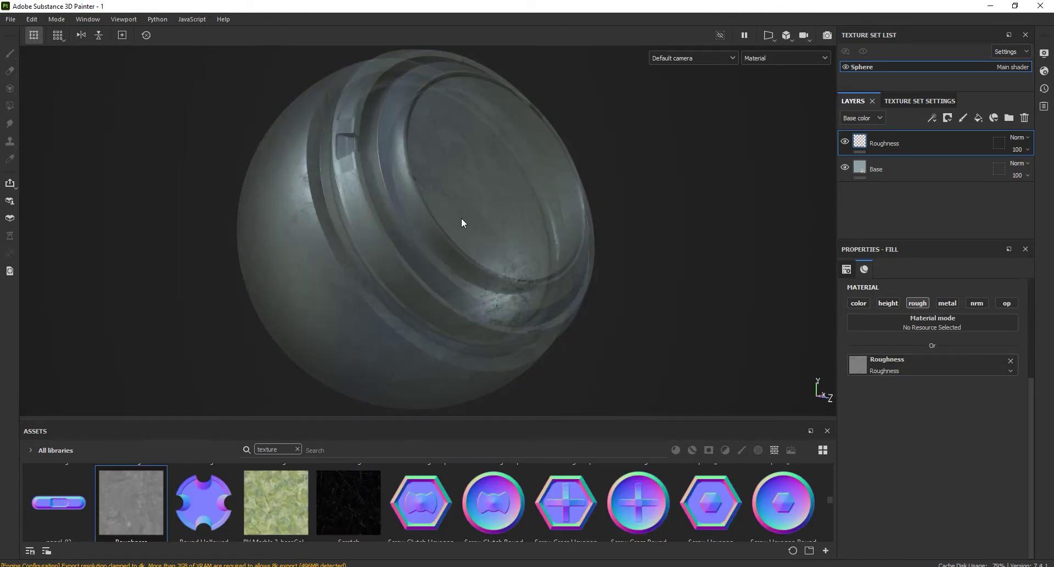
alt+right_drag(476, 135, 534, 236)
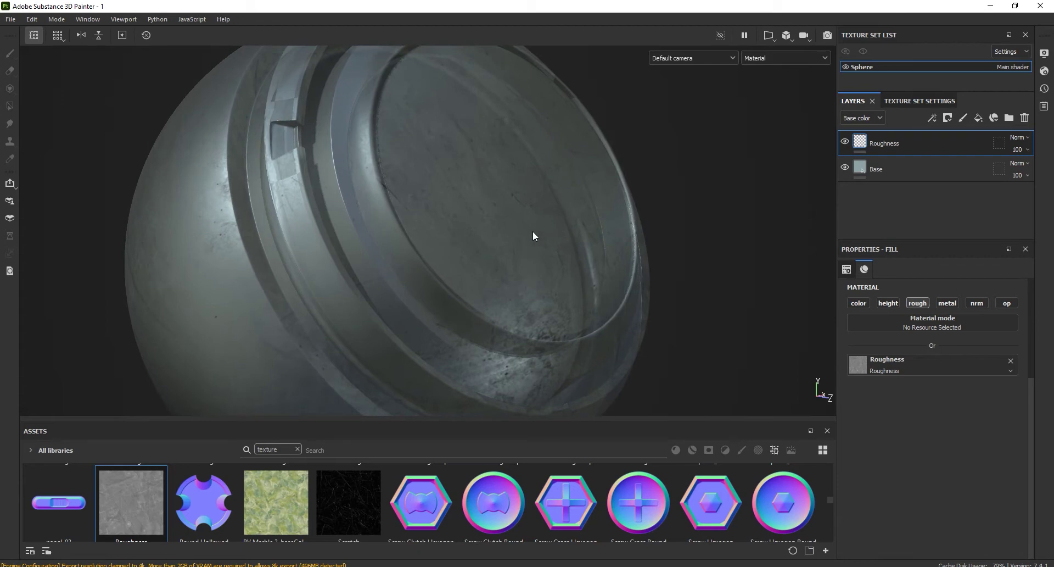
alt+drag(534, 236, 552, 188)
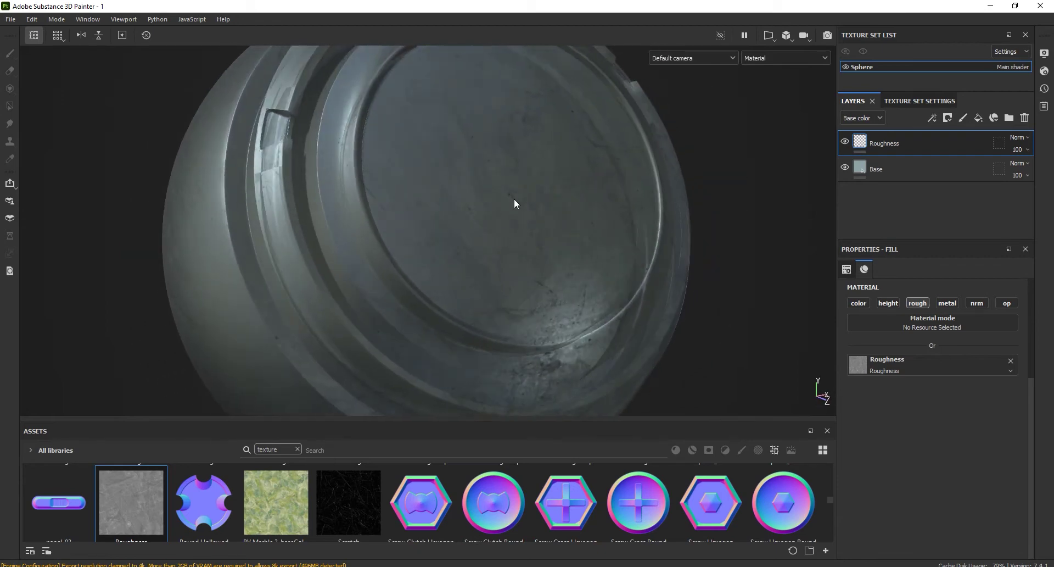
shift+right_drag(553, 189, 554, 187)
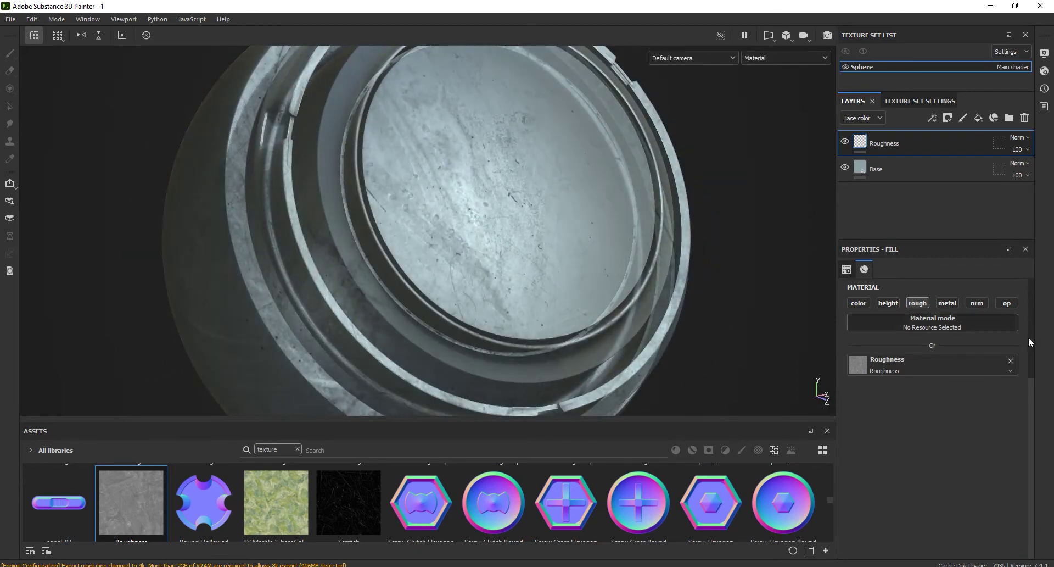
Tile the roughness texture at UV scale 3 and orbit to inspect the scratched glass.
scroll(1032, 340, up, 3)
click(937, 368)
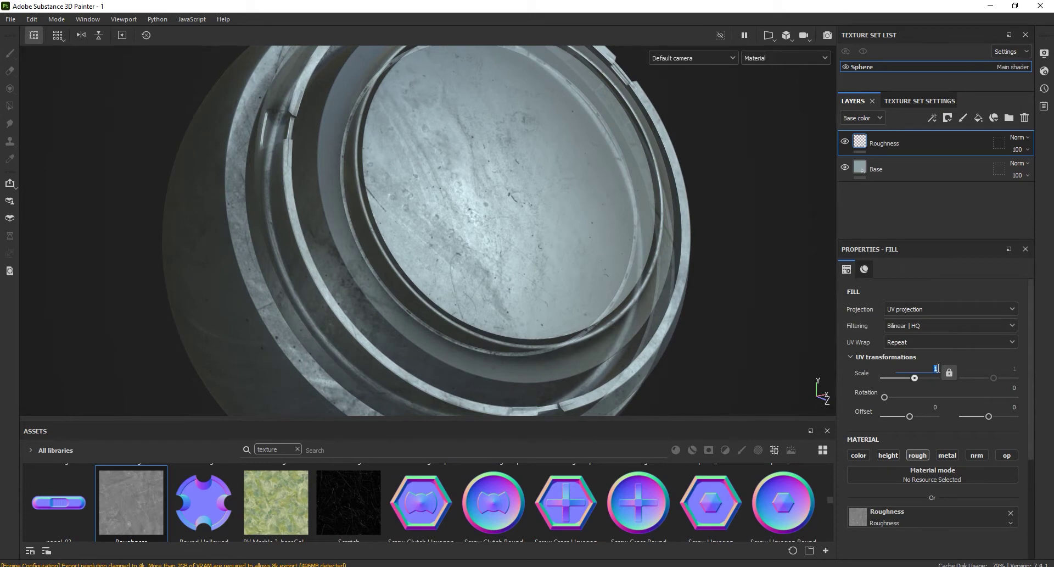
text(2)
key(Return)
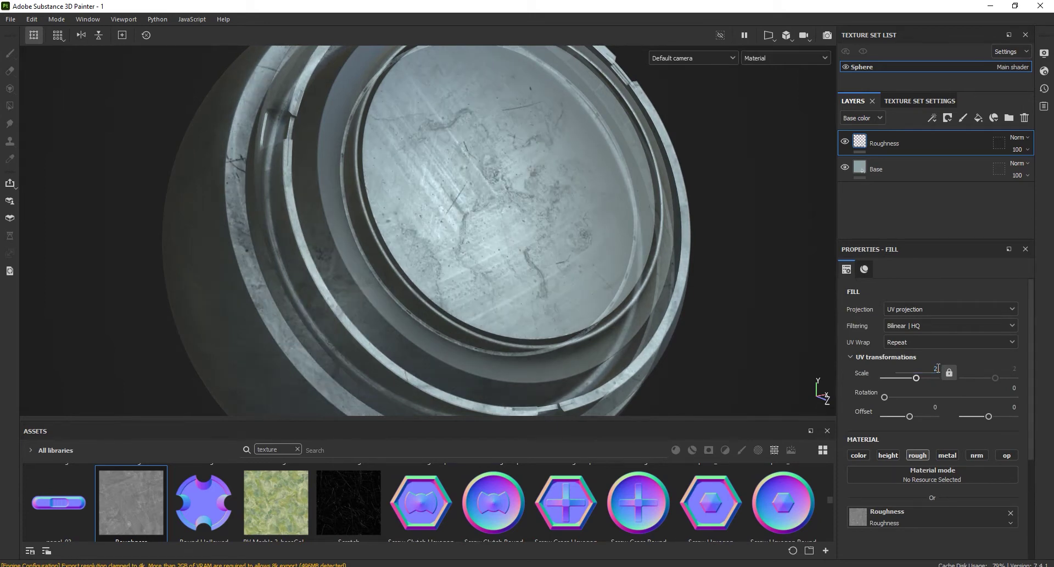
text(3)
key(Return)
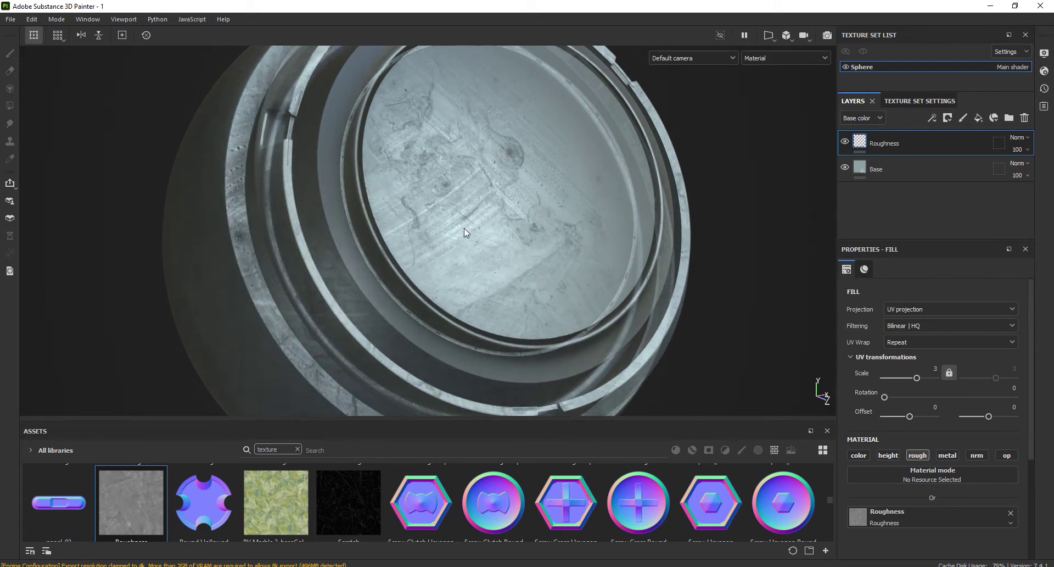
alt+drag(472, 176, 476, 166)
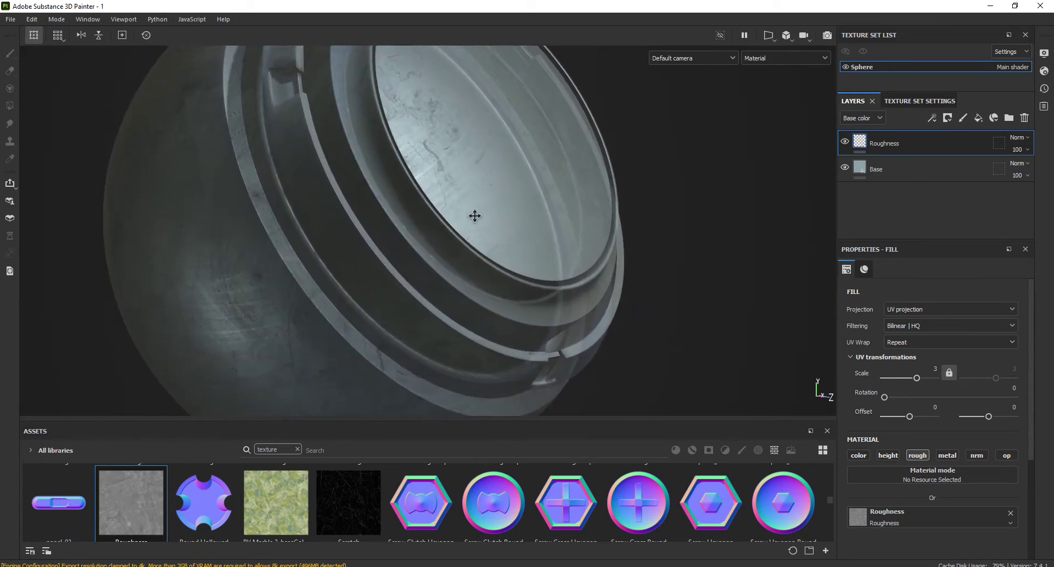
alt+right_drag(476, 165, 478, 111)
alt+drag(483, 217, 506, 197)
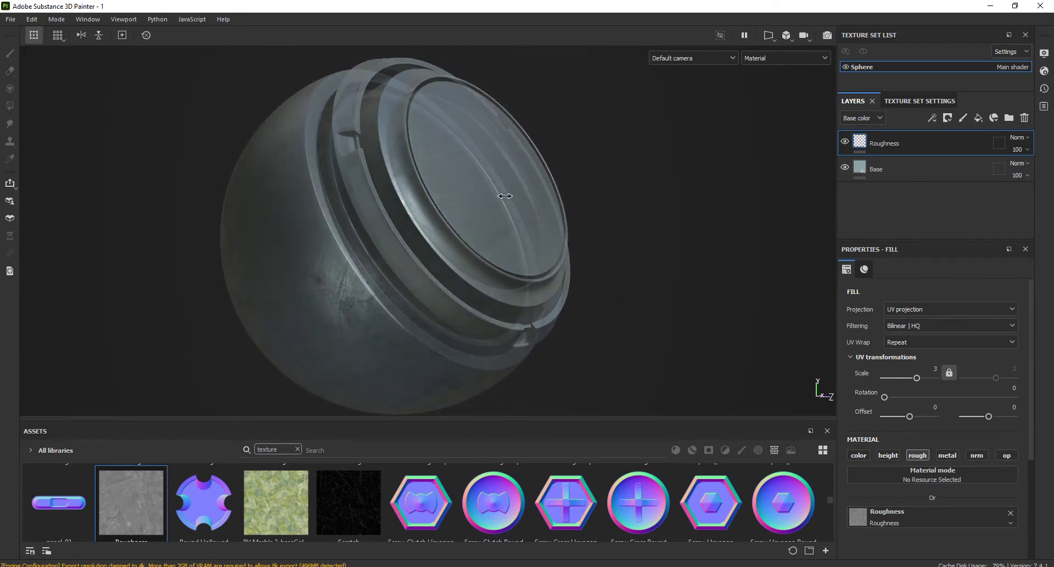
mouse_move(506, 196)
shift+right_down()
mouse_move(616, 169)
mouse_move(603, 170)
shift+right_up()
scroll(464, 188, up, 2)
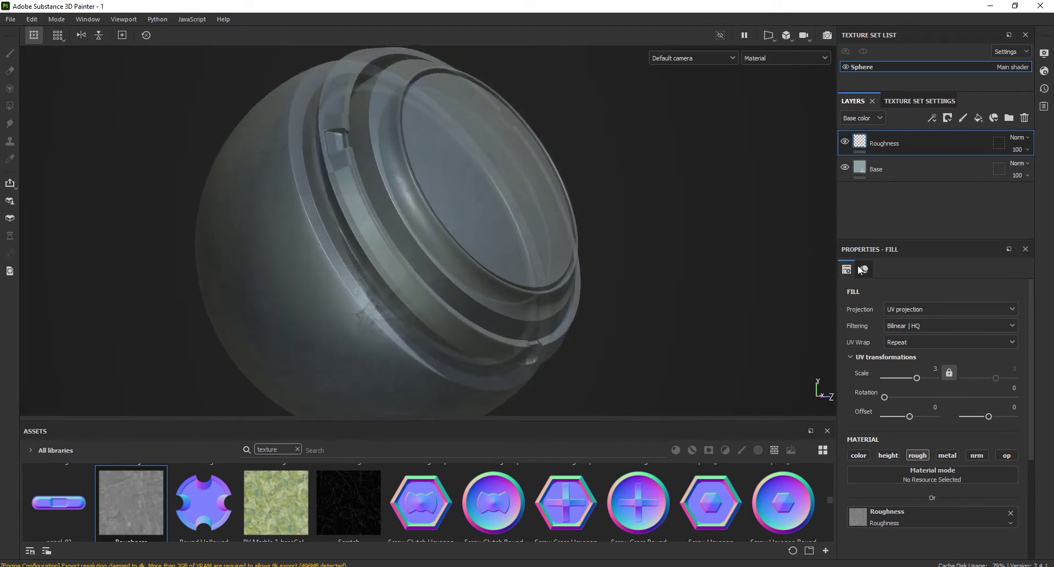
Add a Levels effect to the Roughness layer, affecting the Roughness channel.
click(934, 121)
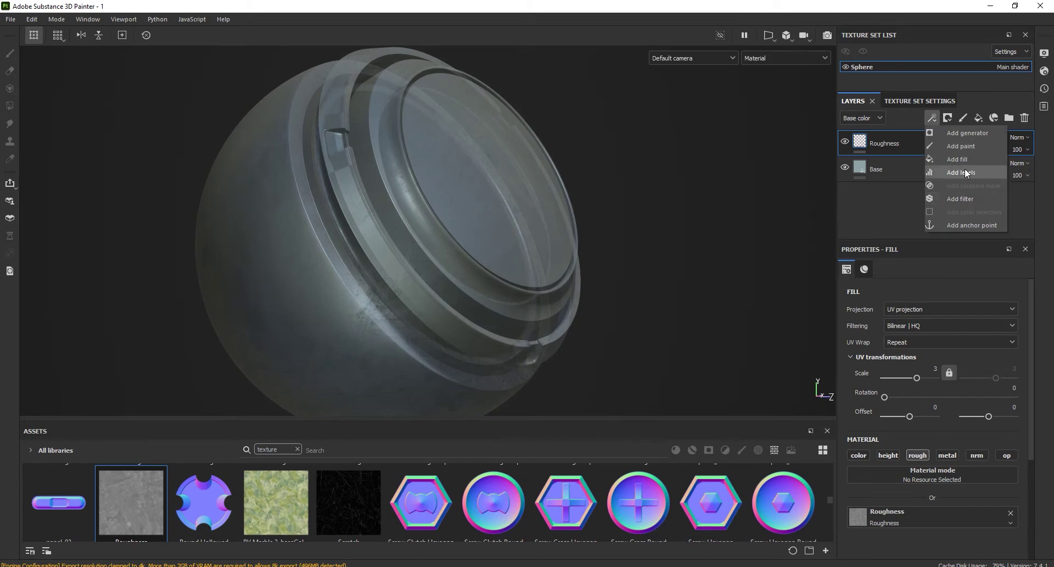
click(965, 169)
click(906, 288)
click(910, 324)
Set the Levels input range to 0.267–0.921 and lower output white to 0.704.
drag(851, 312, 895, 311)
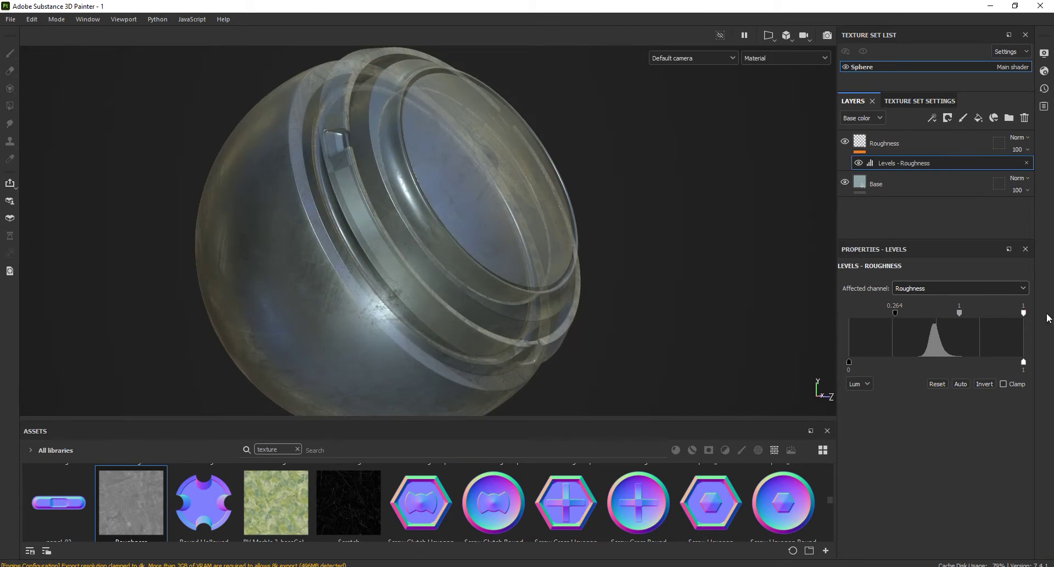
drag(1024, 312, 1009, 316)
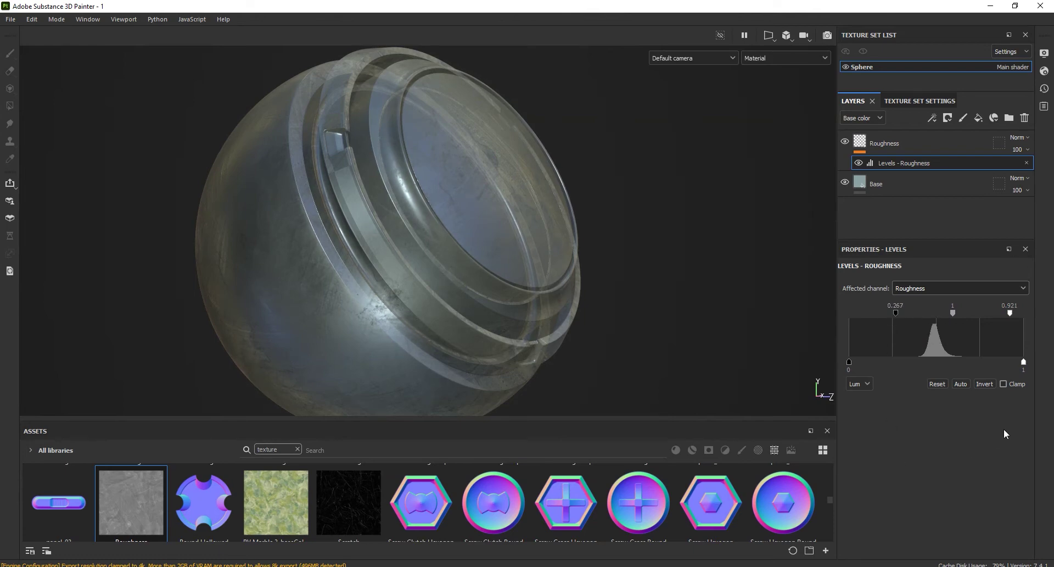
mouse_move(1024, 362)
mouse_down()
mouse_move(980, 362)
mouse_move(992, 363)
mouse_up()
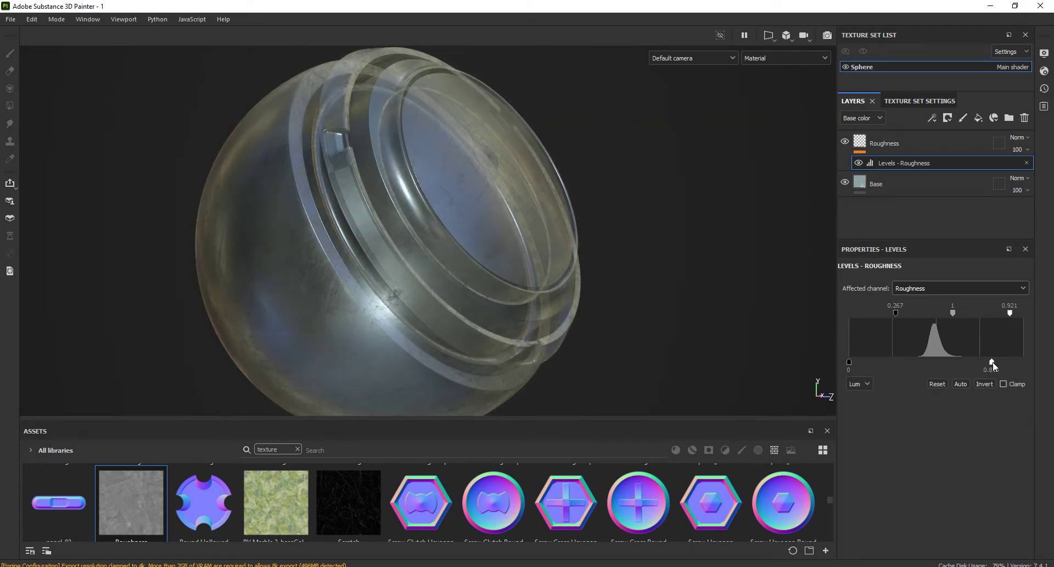
drag(993, 362, 972, 362)
mouse_move(548, 247)
alt+mouse_down()
mouse_move(512, 184)
mouse_move(546, 174)
mouse_move(569, 183)
alt+mouse_up()
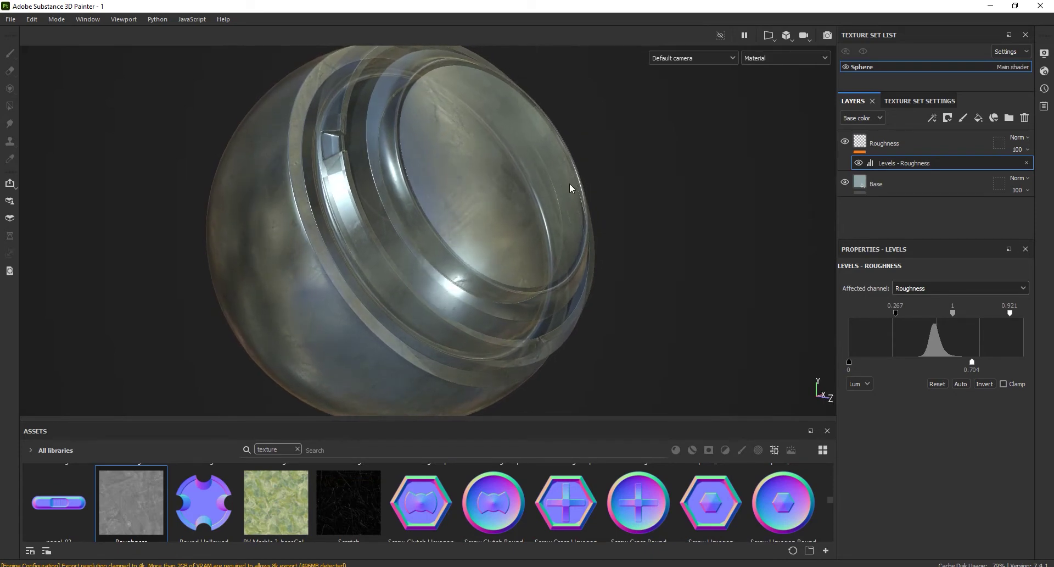
click(949, 136)
Add a new fill layer above Roughness and give it a green base colour, about 67B089.
click(983, 117)
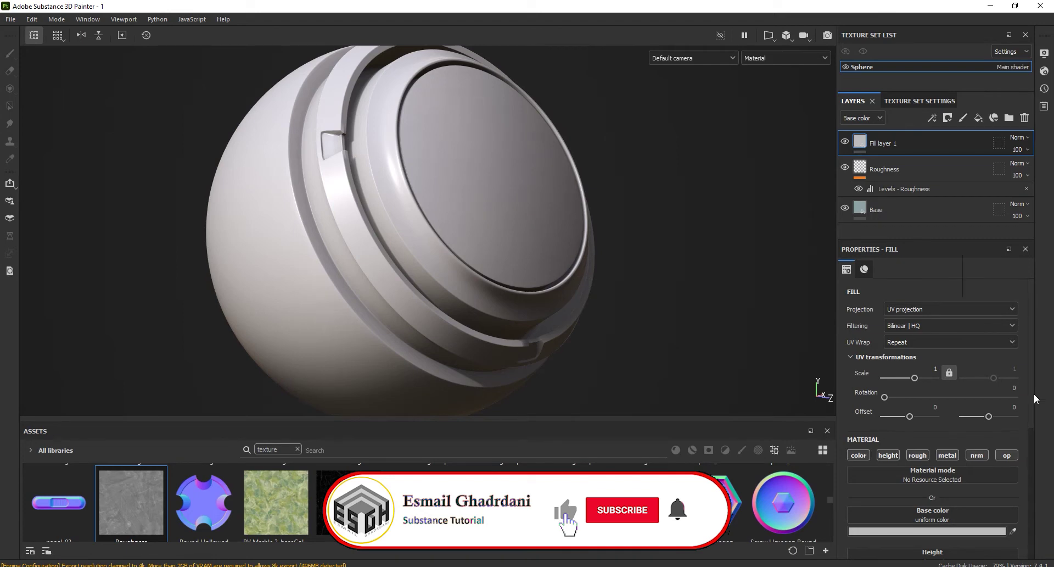
scroll(926, 533, down, 5)
scroll(926, 534, down, 1)
click(928, 317)
drag(857, 289, 703, 269)
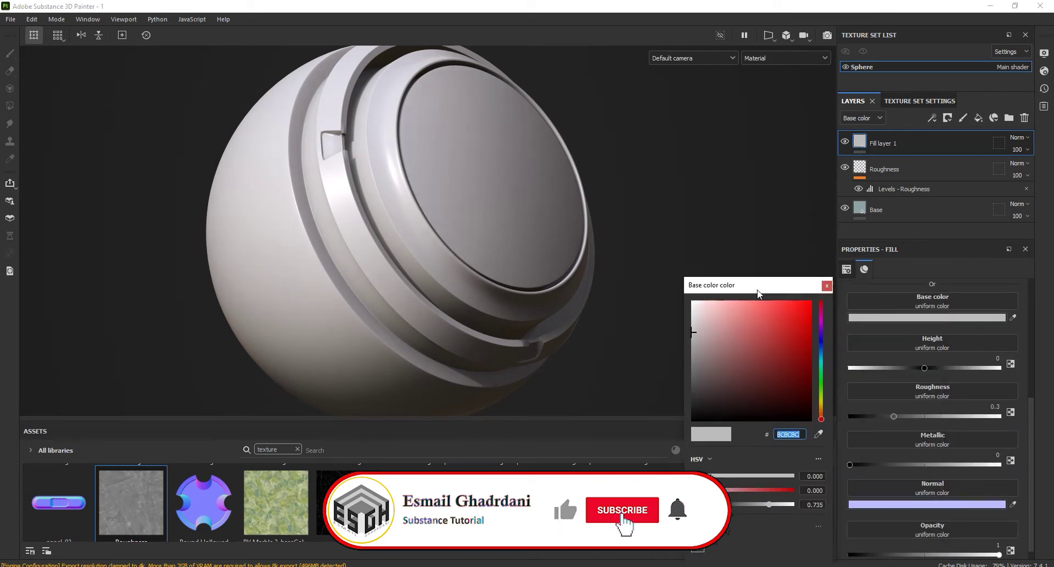
text(71BC94)
key(Return)
click(699, 322)
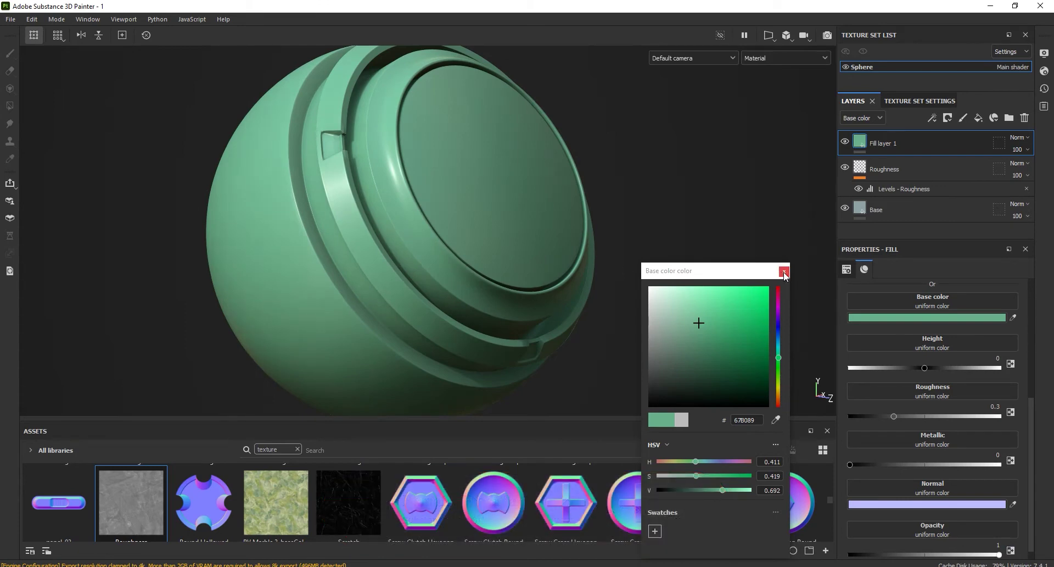
click(784, 271)
Disable opacity, normal and height on the green fill; set roughness 0.086 and metallic 1.
drag(1029, 410, 1029, 347)
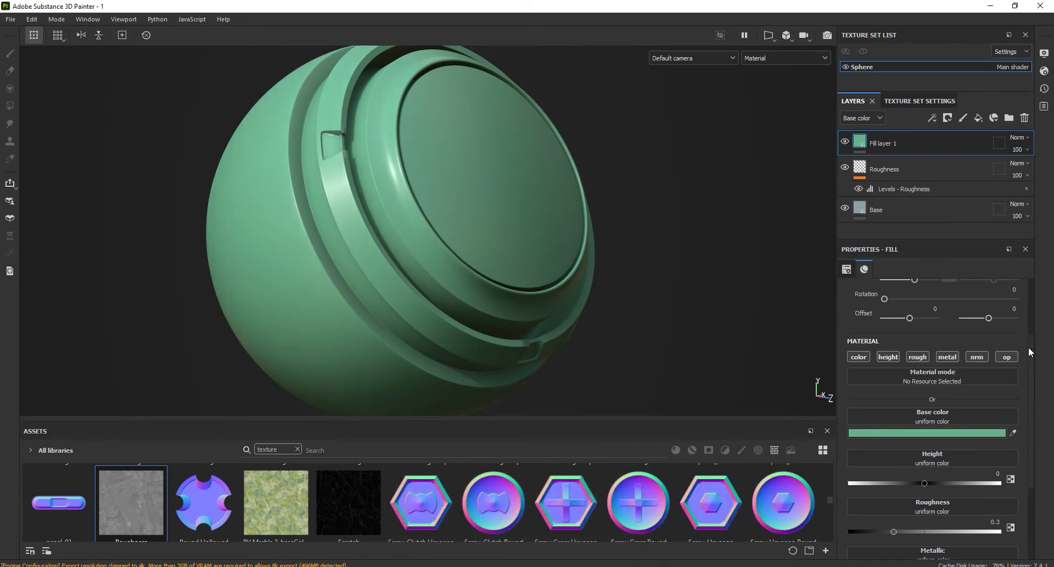
click(1006, 357)
click(977, 357)
click(888, 356)
scroll(1031, 383, down, 1)
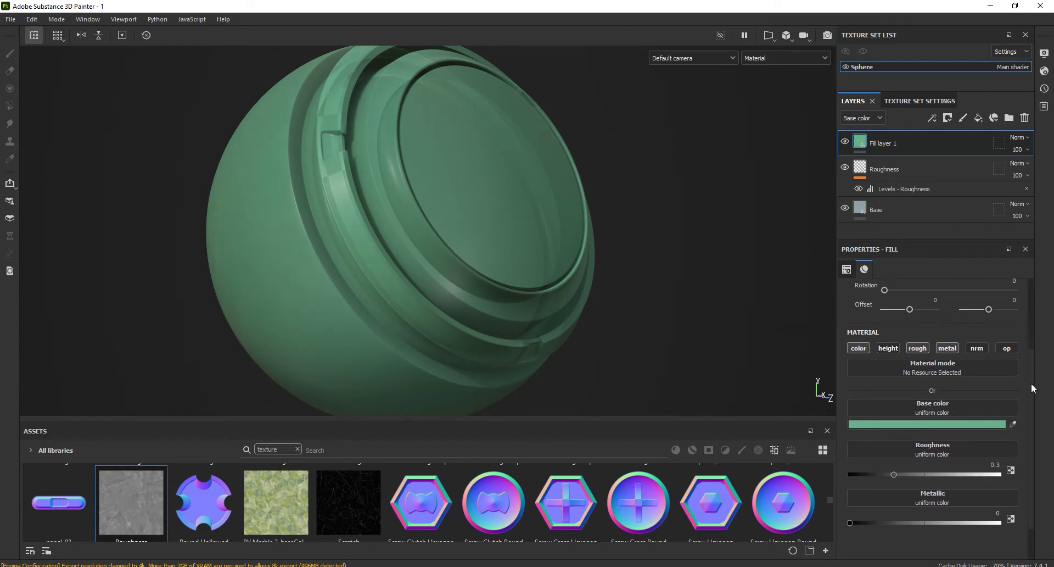
scroll(1031, 387, down, 3)
drag(879, 443, 862, 442)
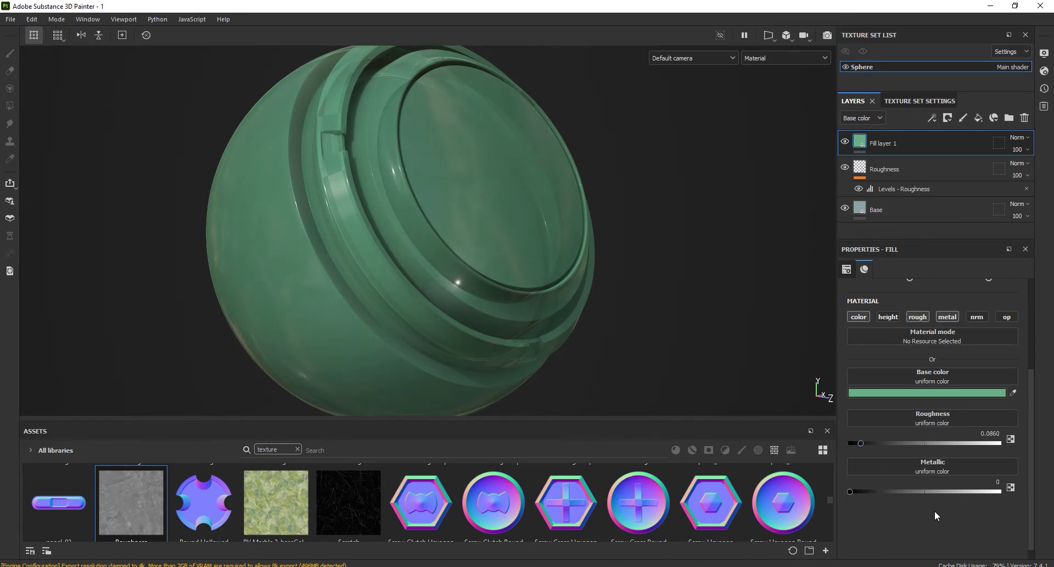
drag(855, 492, 999, 491)
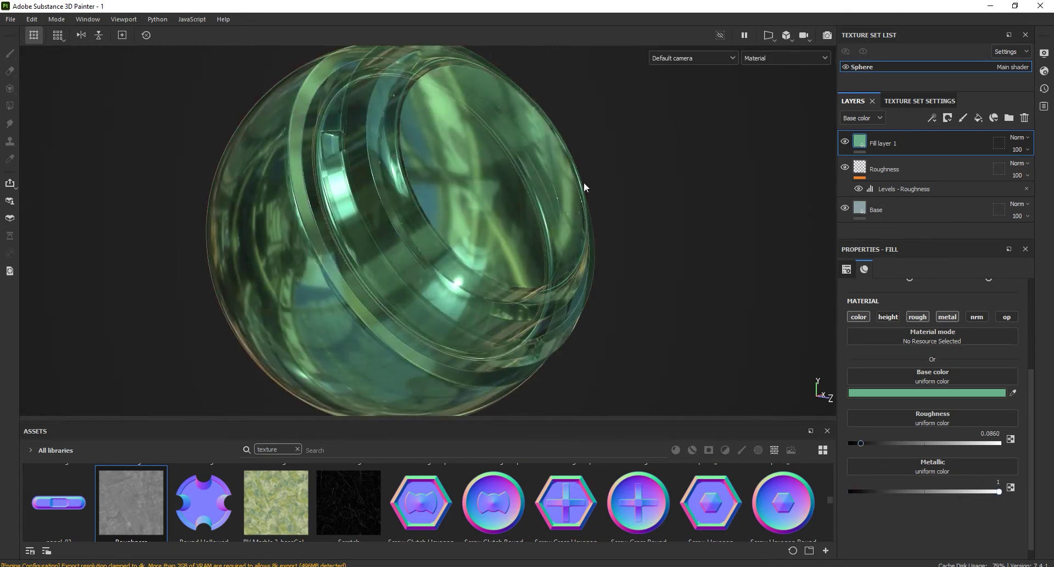
Rename the green fill layer to Glowing Edges.
double_click(893, 142)
text(Glowing Edgws)
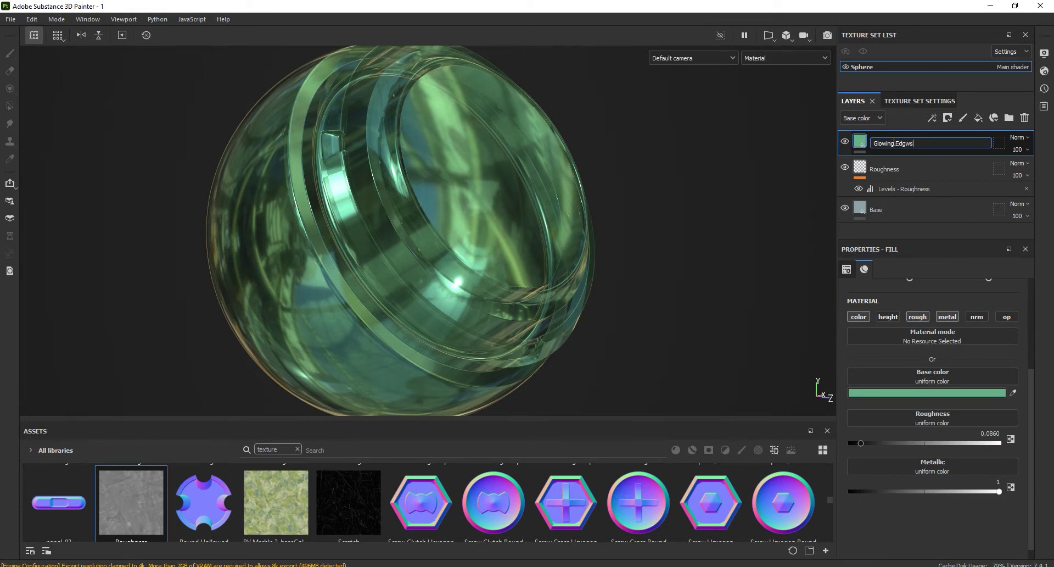
triple_click(907, 144)
click(917, 143)
text(e)
key(Return)
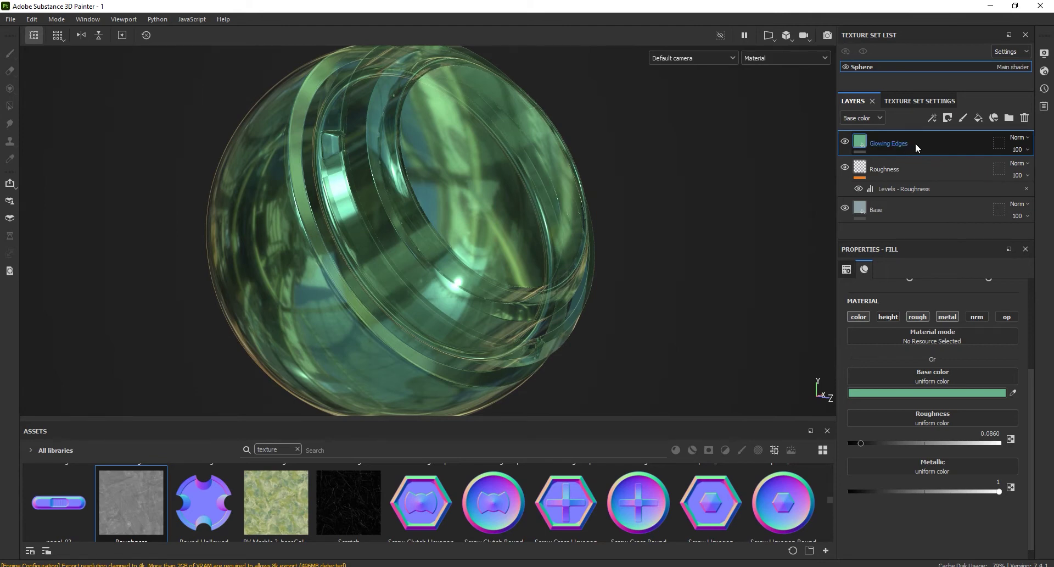
click(947, 118)
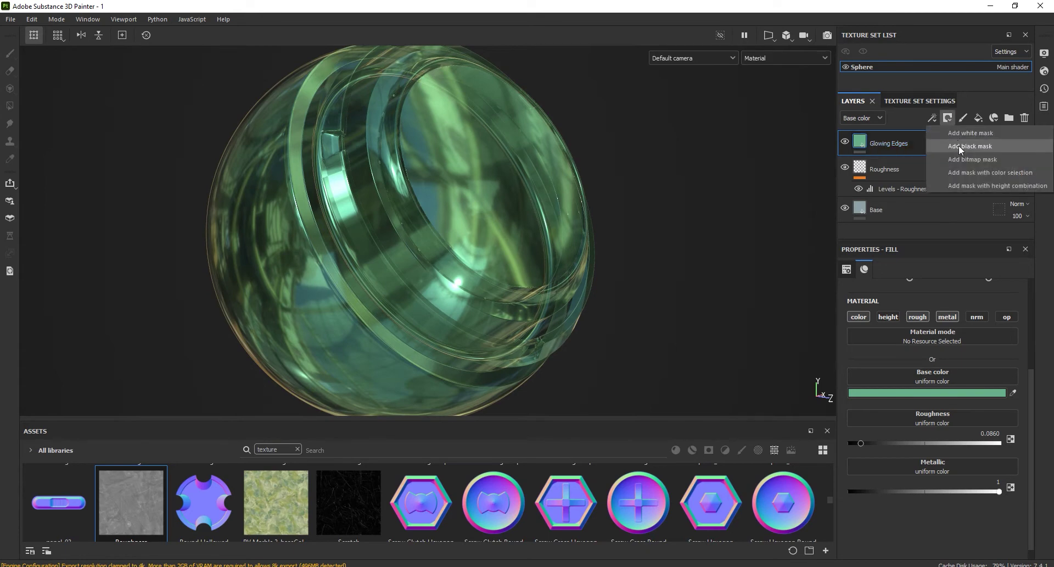
Add a black mask to Glowing Edges driven by a Mask Builder - Legacy generator.
click(959, 145)
click(931, 119)
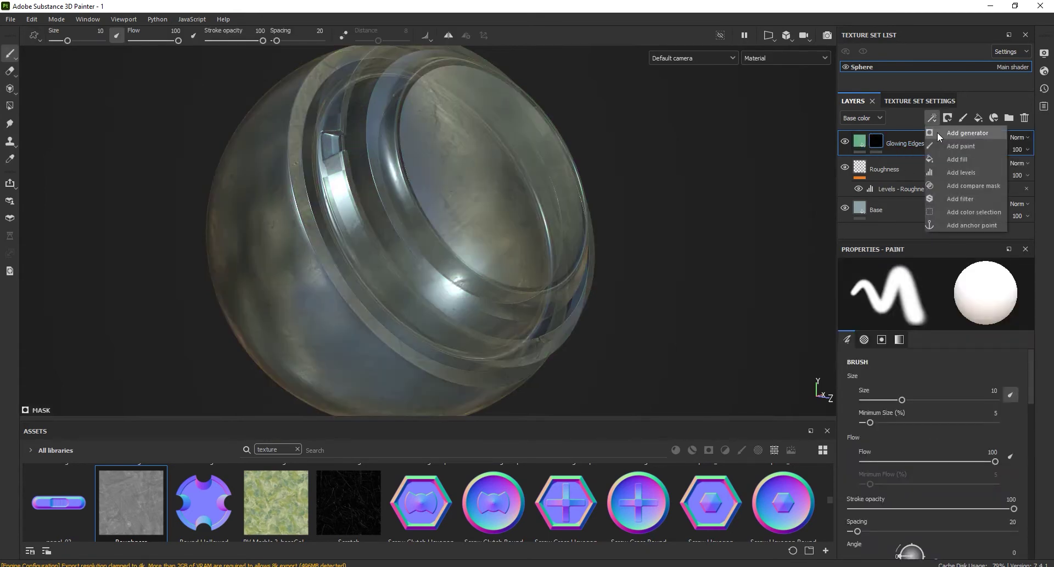
click(937, 132)
click(945, 286)
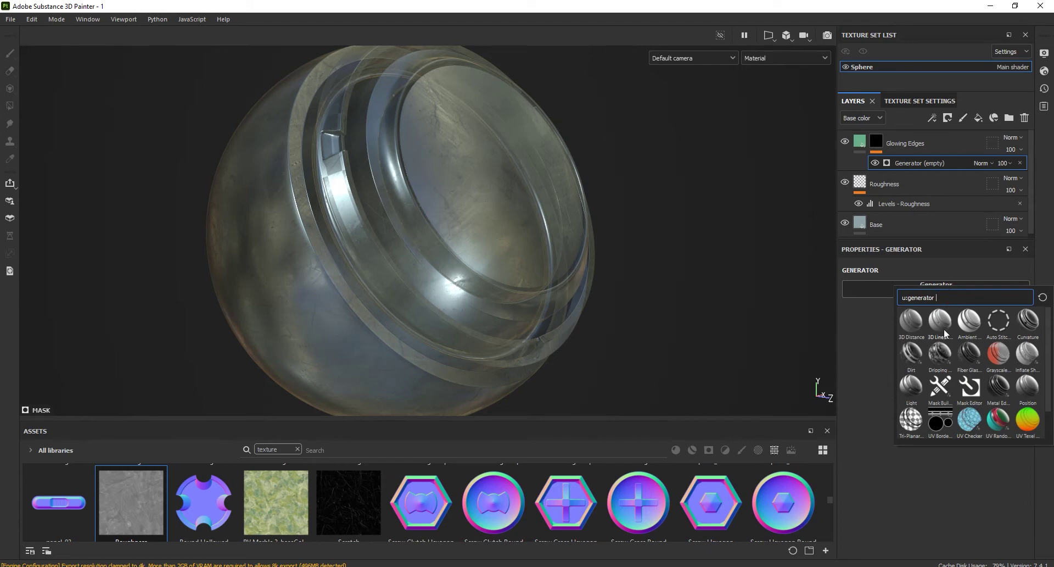
mouse_move(940, 386)
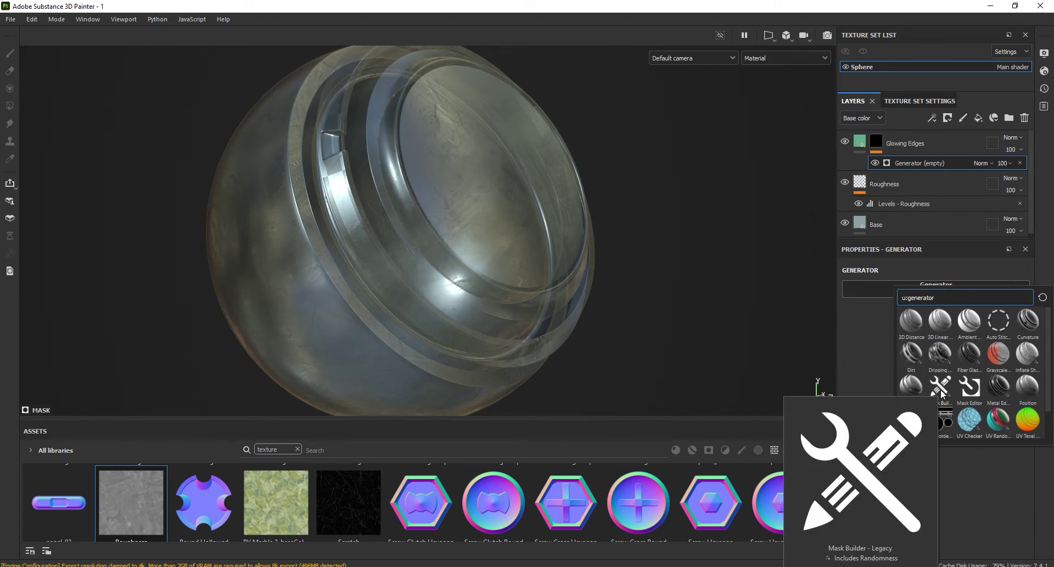
click(941, 389)
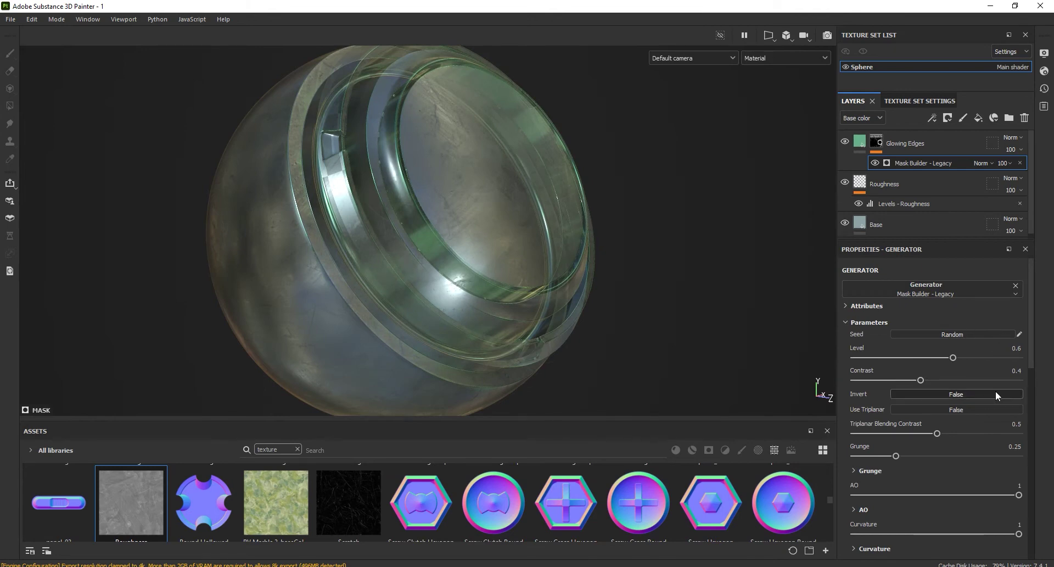
Lower the Mask Builder's AO contribution to about 0.02.
drag(1030, 344, 1038, 383)
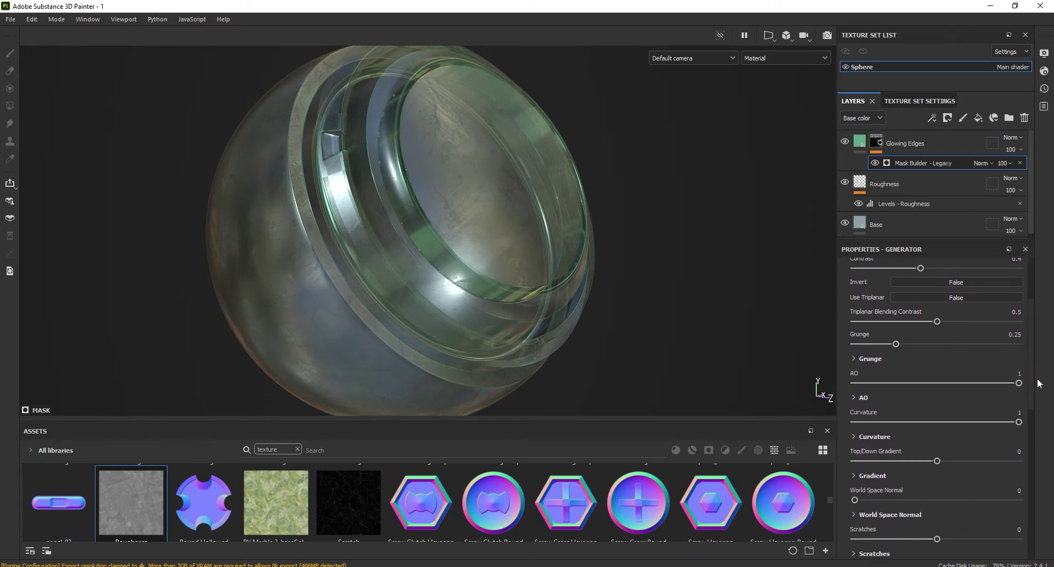
drag(1038, 383, 1037, 399)
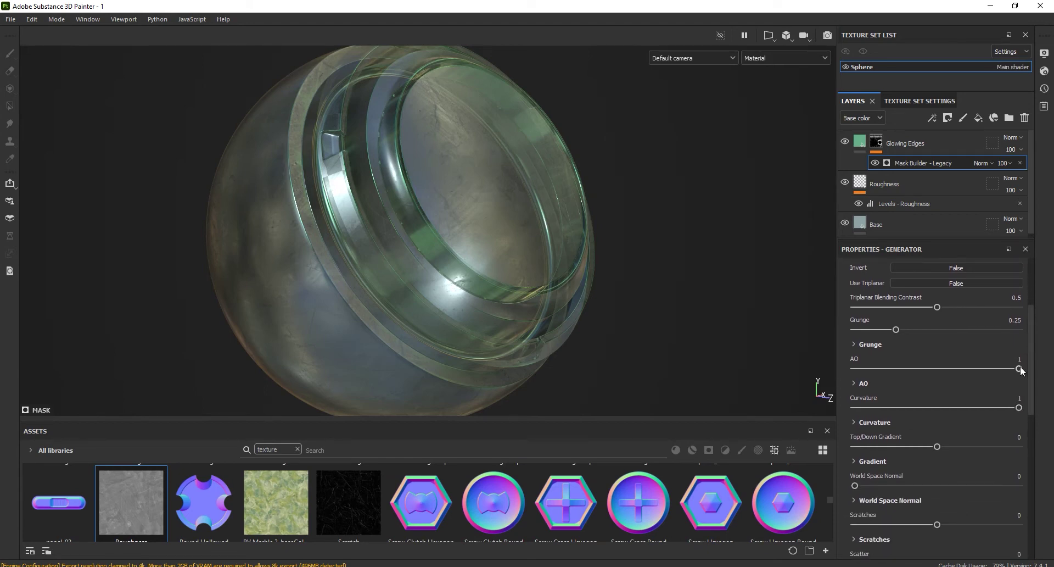
mouse_move(976, 368)
mouse_down()
mouse_move(947, 368)
mouse_move(1015, 369)
mouse_up()
click(943, 368)
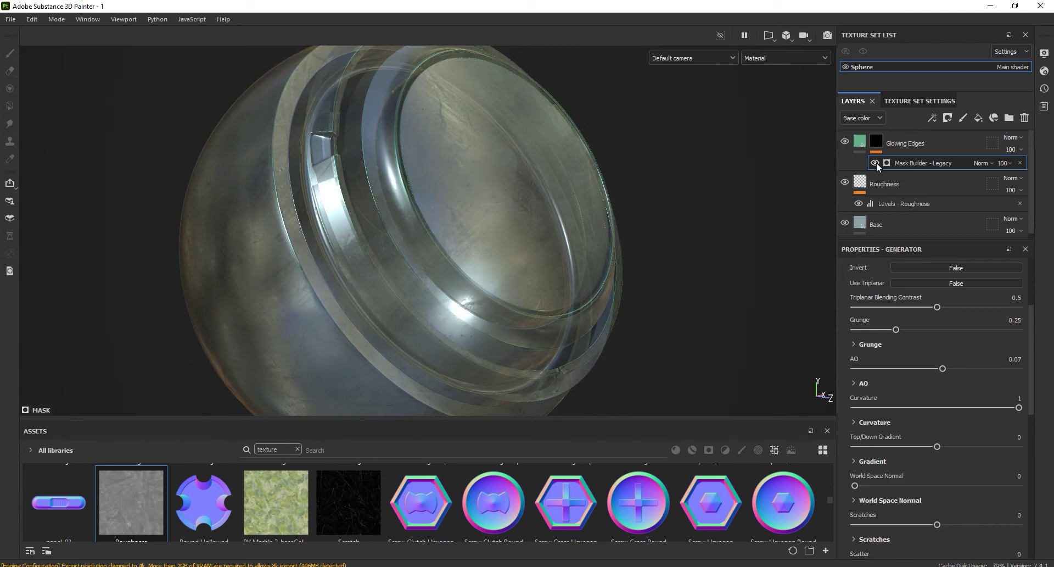
mouse_move(1032, 335)
mouse_down()
mouse_move(1042, 421)
mouse_move(967, 210)
mouse_up()
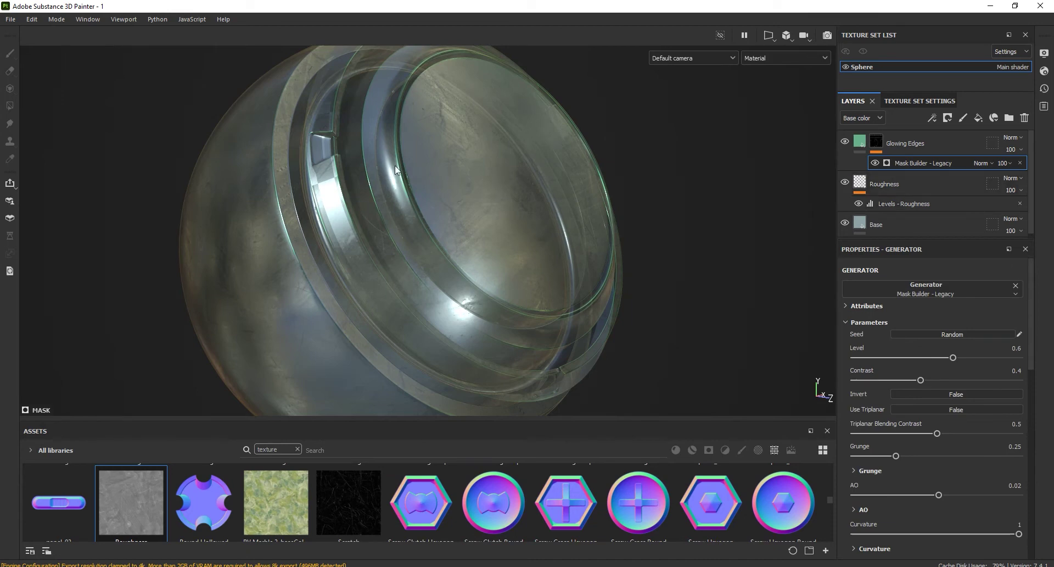
scroll(384, 259, up, 3)
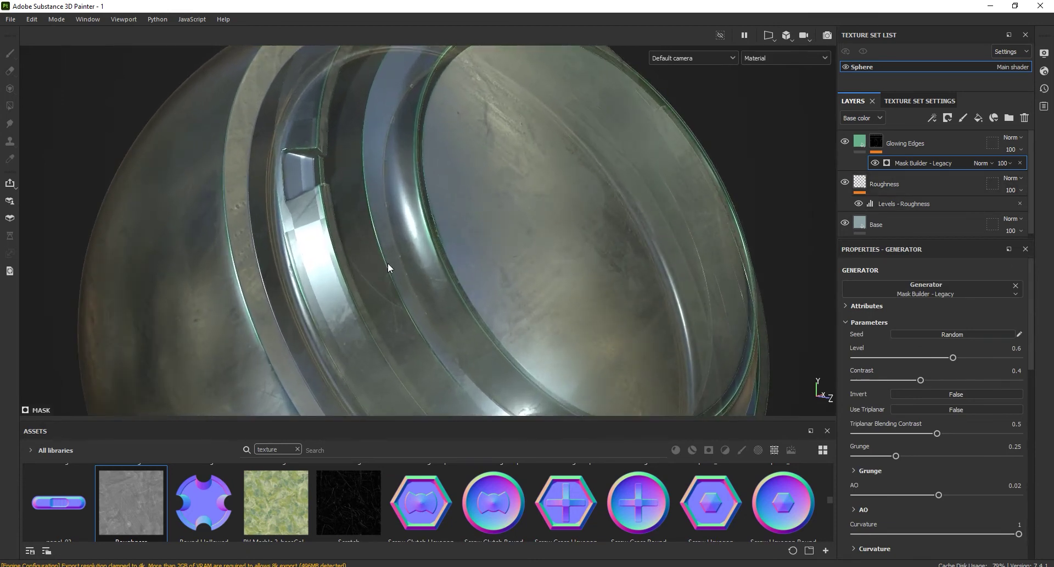
click(936, 116)
Add a Blur filter to the Glowing Edges mask with Blur Intensity 1.44.
click(960, 196)
click(938, 285)
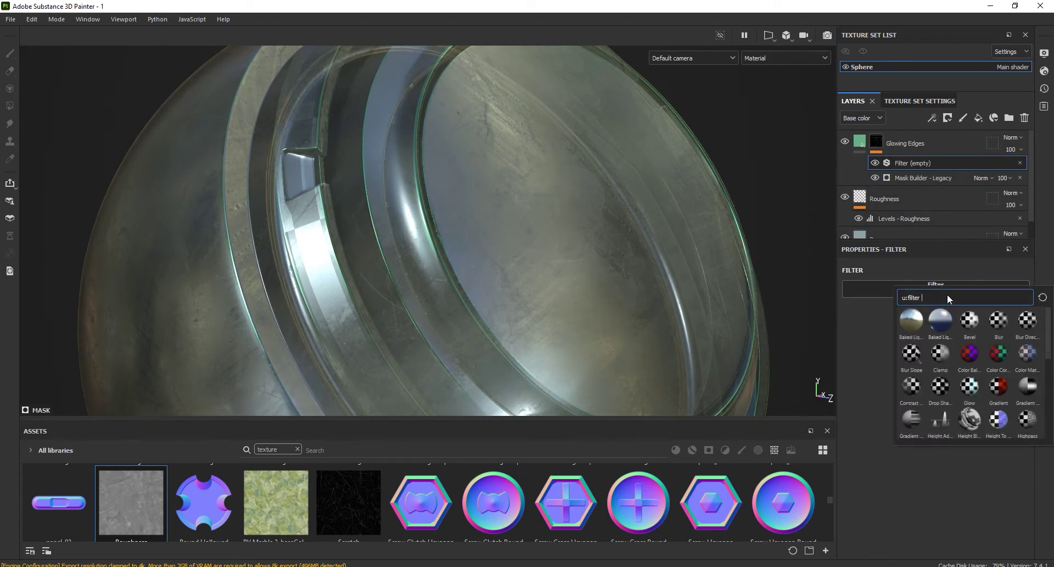
text(lur)
click(912, 321)
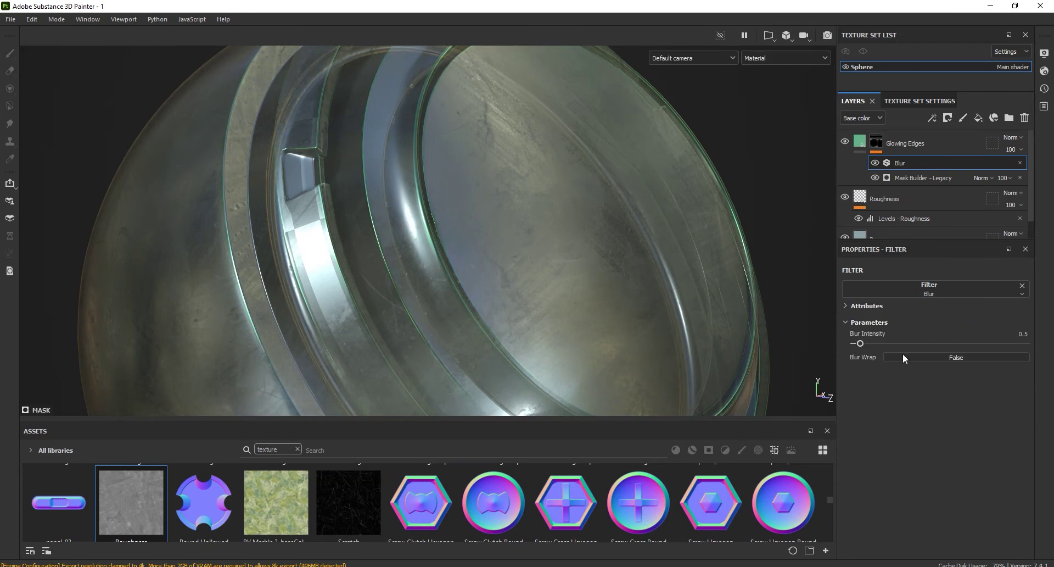
drag(862, 345, 873, 344)
drag(872, 344, 873, 344)
drag(871, 343, 870, 343)
alt+drag(479, 294, 482, 274)
click(932, 119)
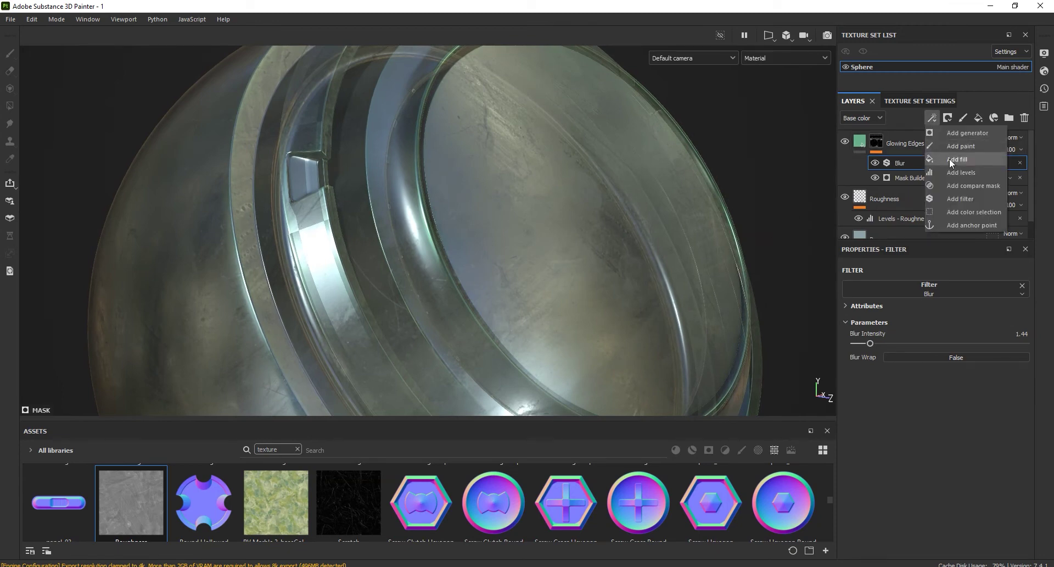
Add a fill effect to the mask using Sphere_curvature as its grayscale source.
click(949, 158)
click(938, 322)
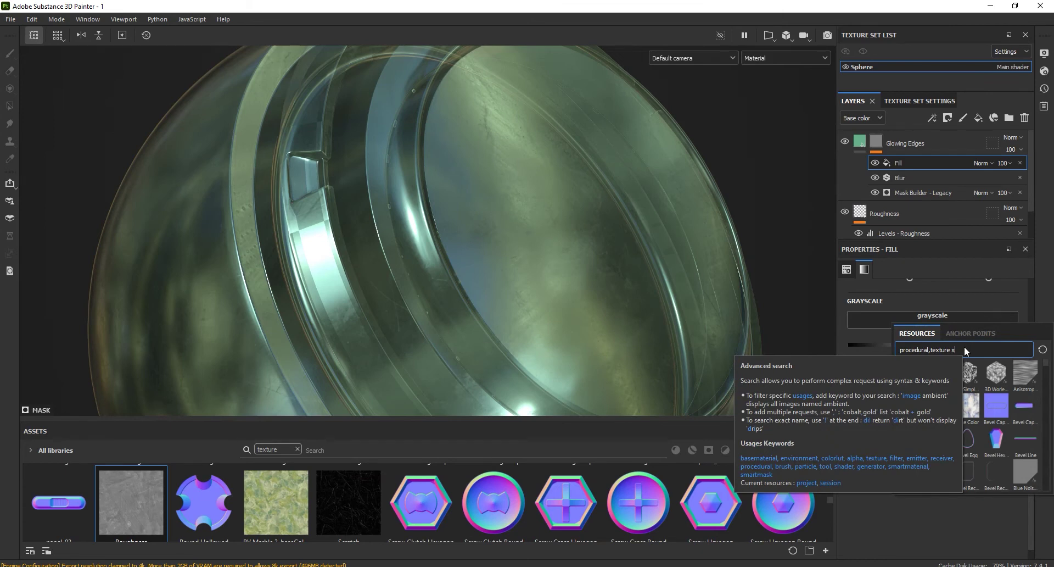
text(sph)
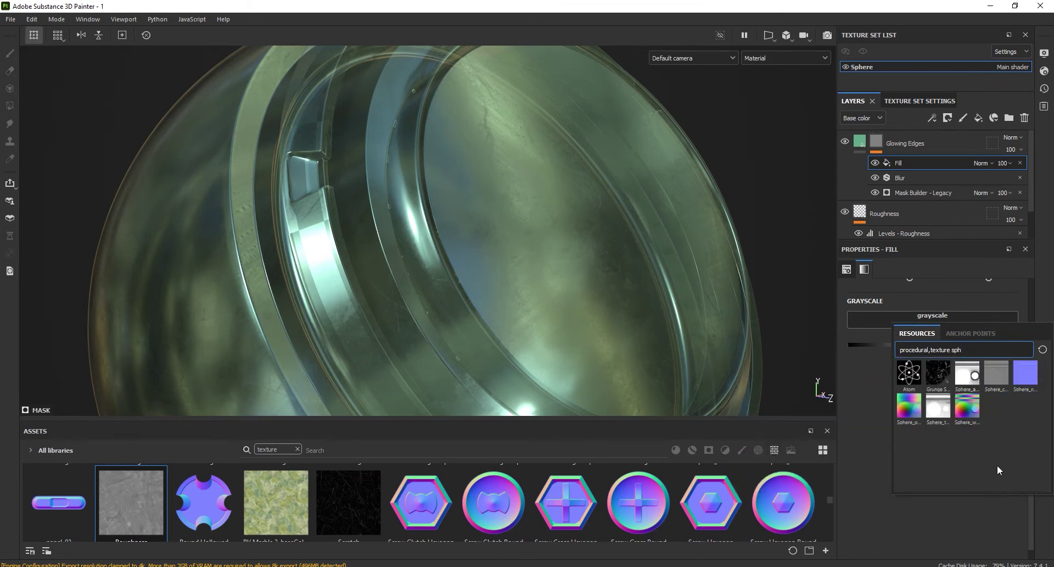
mouse_move(996, 374)
click(998, 376)
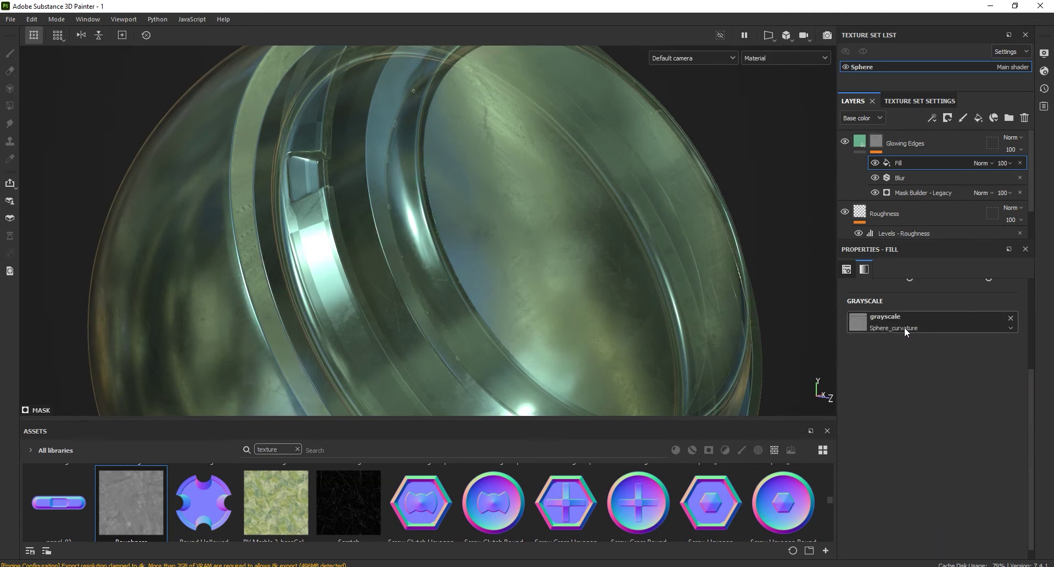
Set the Sphere_curvature fill's blend mode to Multiply and compare the edges with it toggled.
scroll(1035, 332, up, 3)
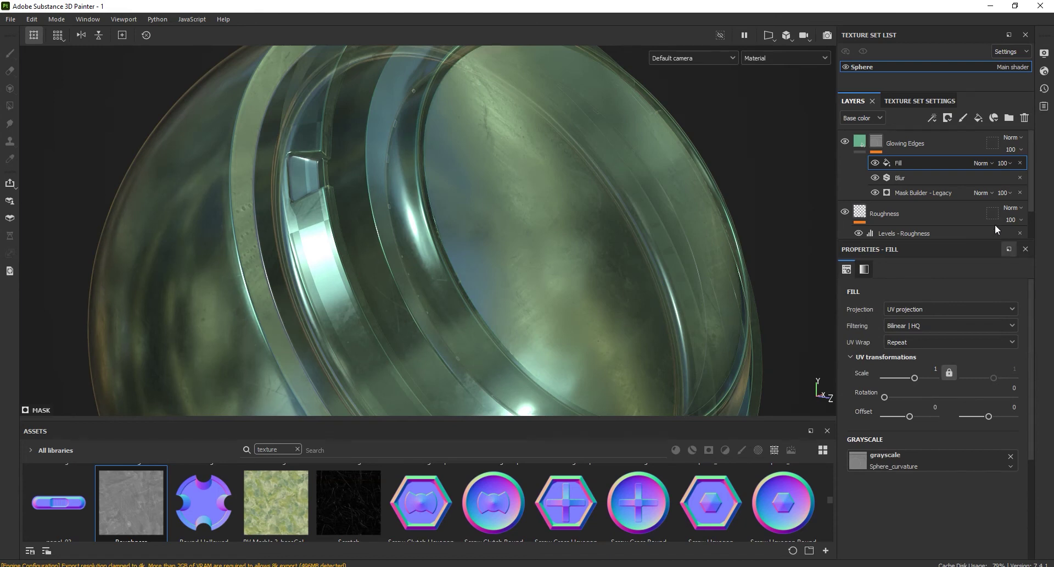
click(981, 164)
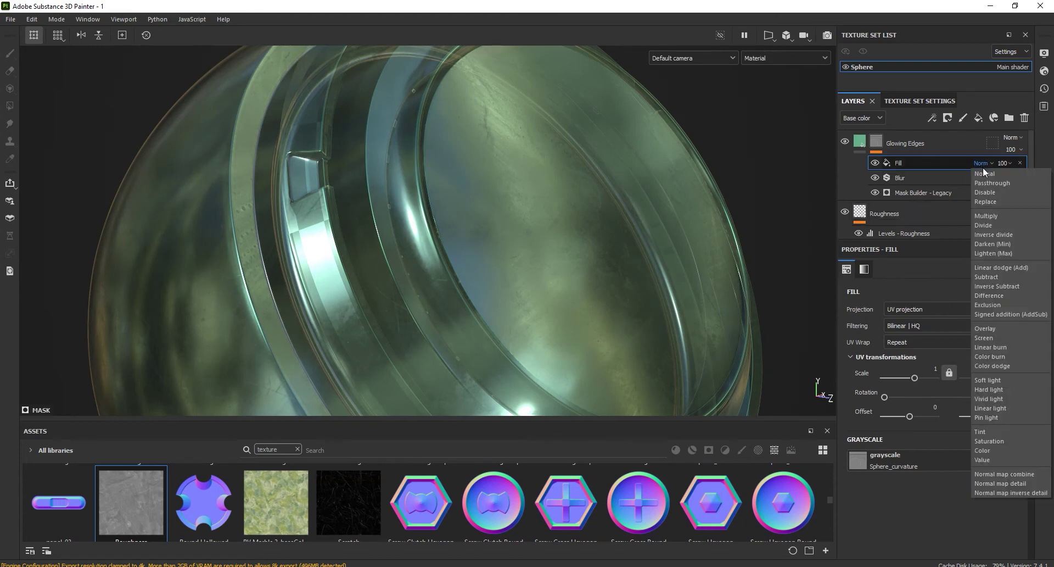
click(991, 215)
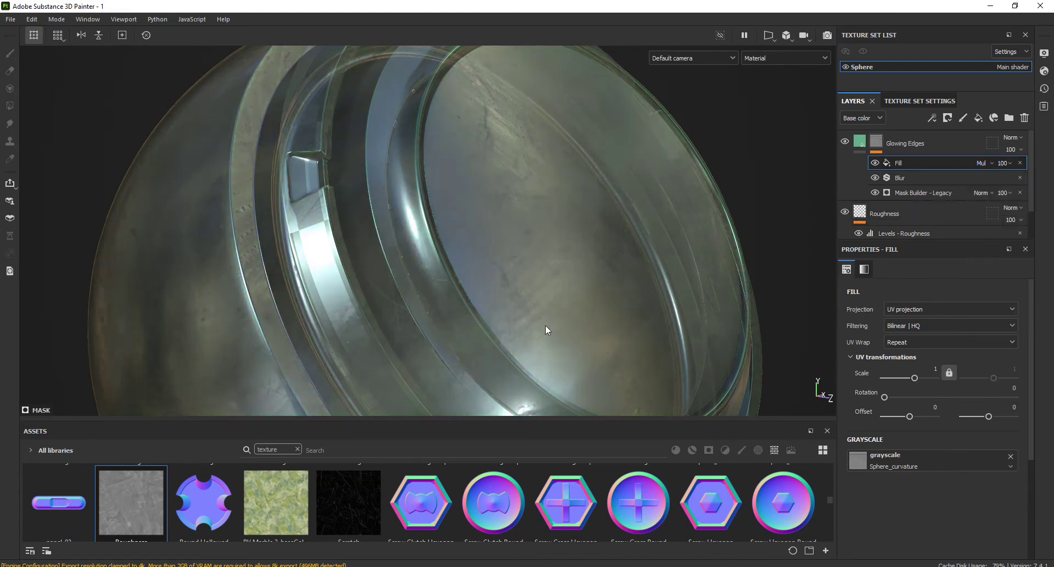
click(877, 162)
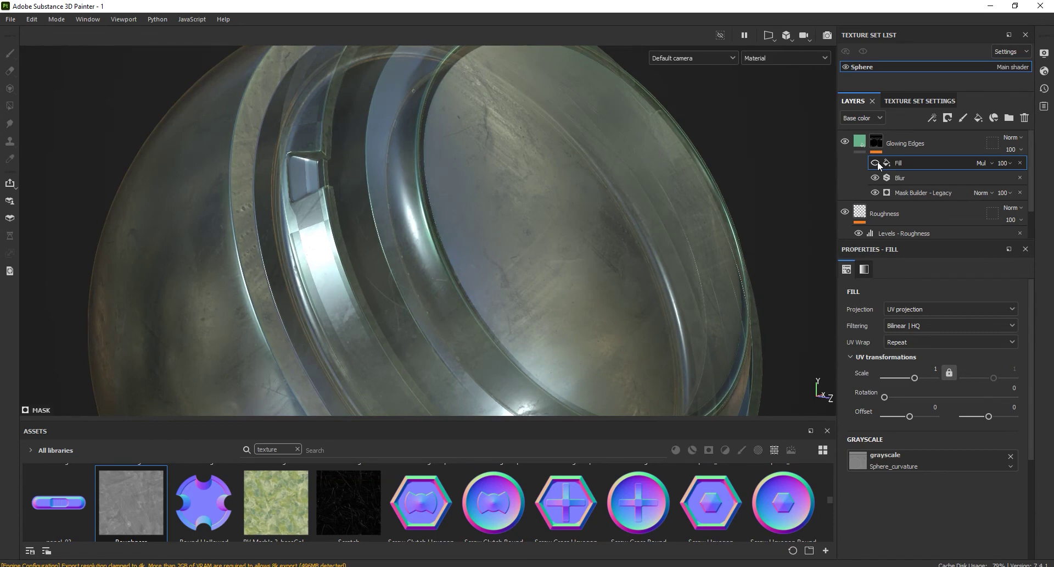
click(878, 160)
click(876, 161)
scroll(571, 317, down, 5)
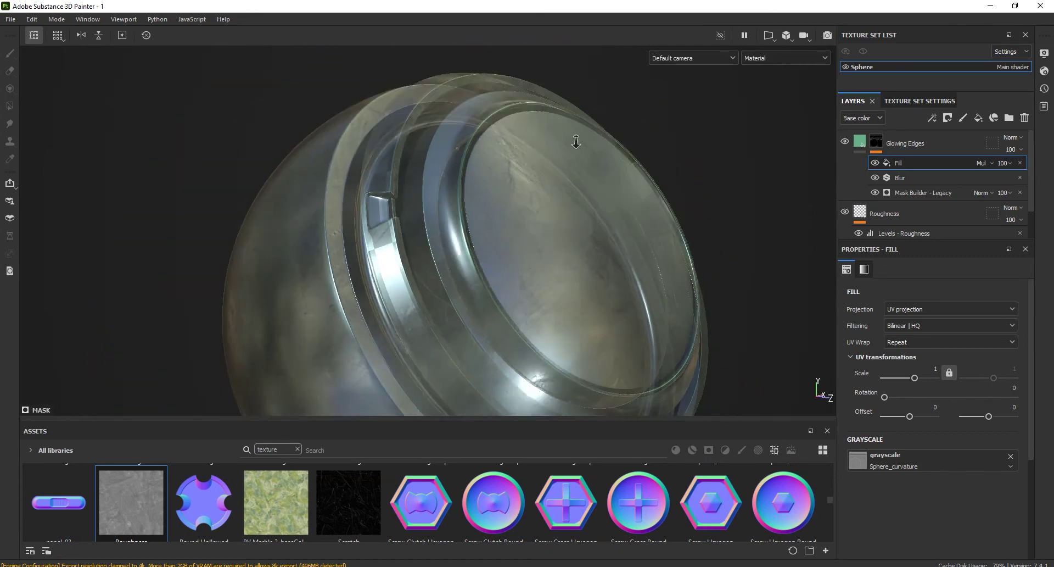
alt+drag(601, 253, 601, 210)
click(862, 144)
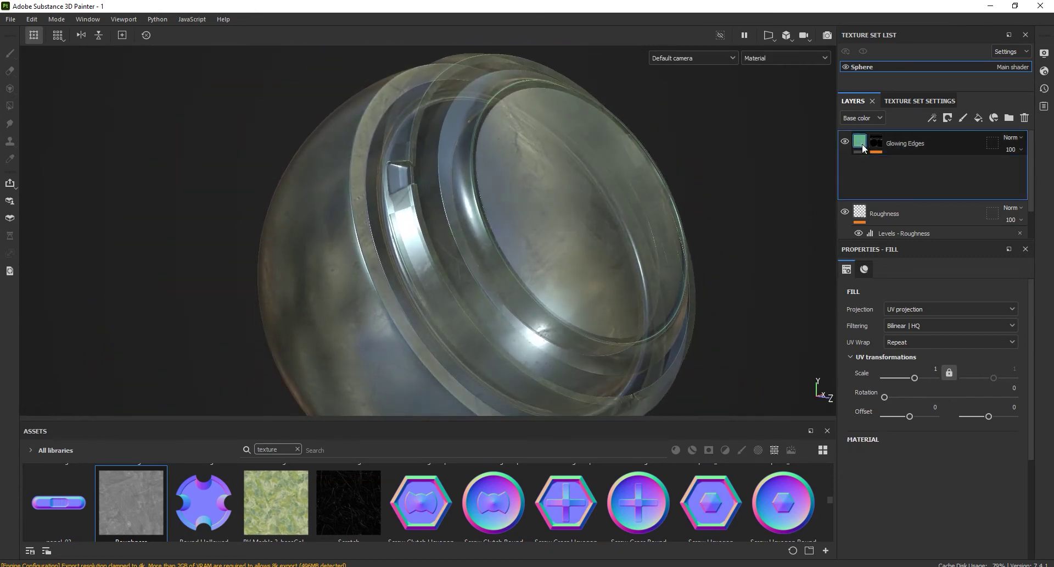
Add a new fill layer named Dirt with height turned off.
click(978, 120)
double_click(896, 144)
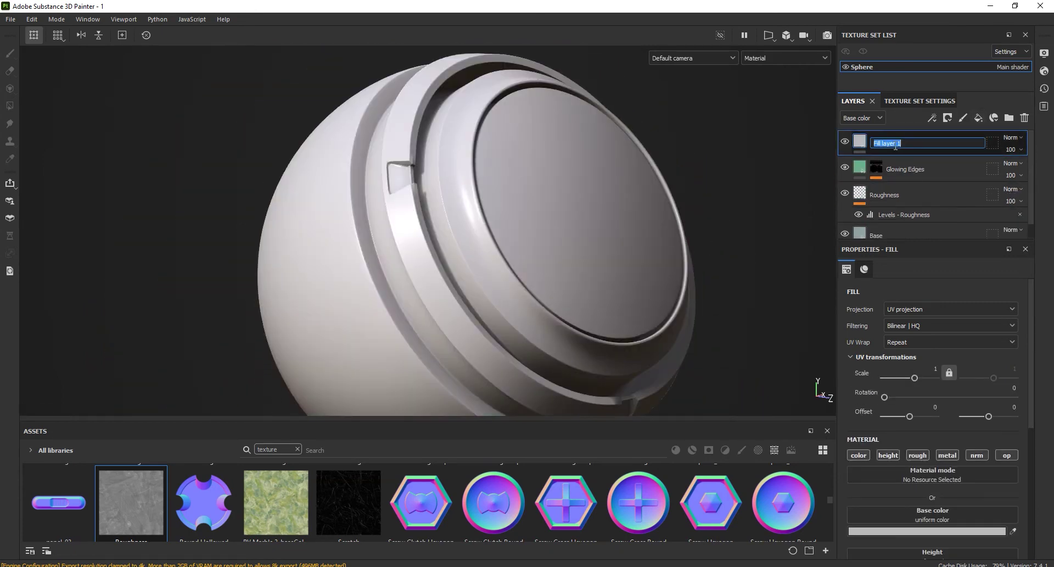
text(Dirt)
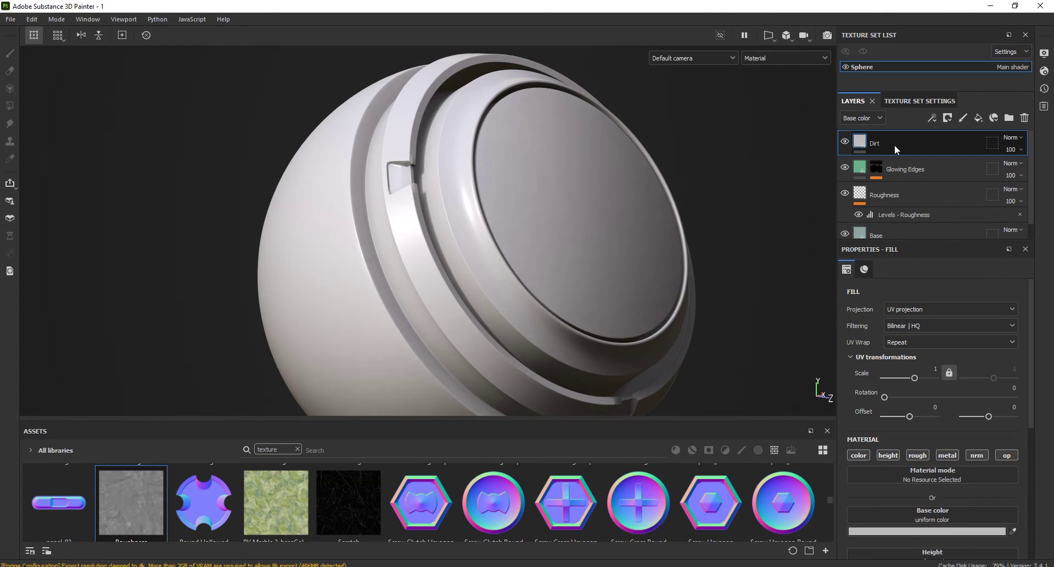
key(Return)
drag(1031, 291, 1046, 367)
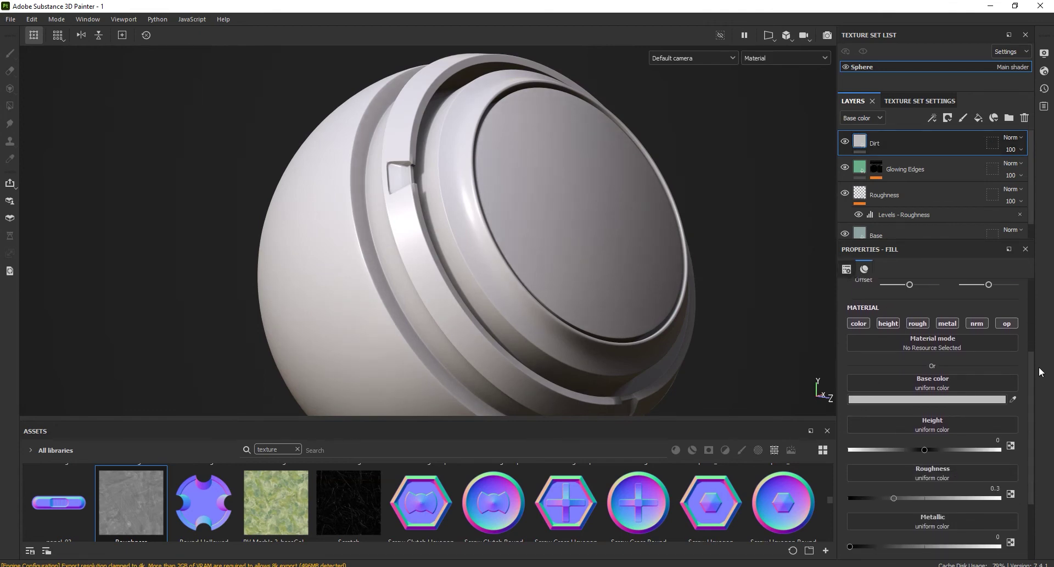
click(895, 324)
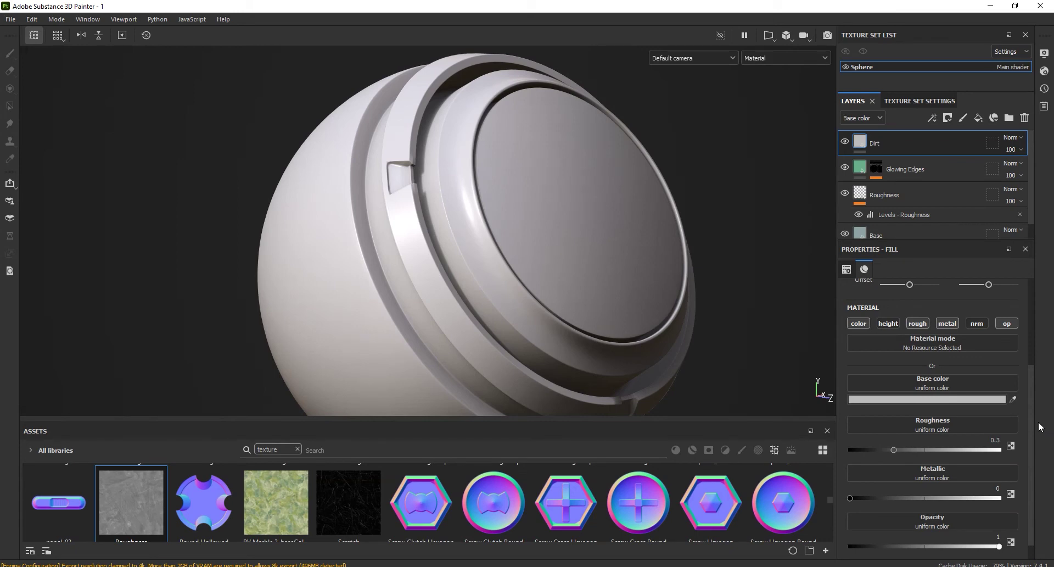
Give Dirt a dark grey-green base colour (37403F) and about 0.65 opacity.
click(901, 401)
drag(862, 289, 774, 268)
drag(834, 401, 835, 344)
mouse_move(788, 308)
mouse_down()
mouse_move(789, 357)
mouse_move(835, 347)
mouse_up()
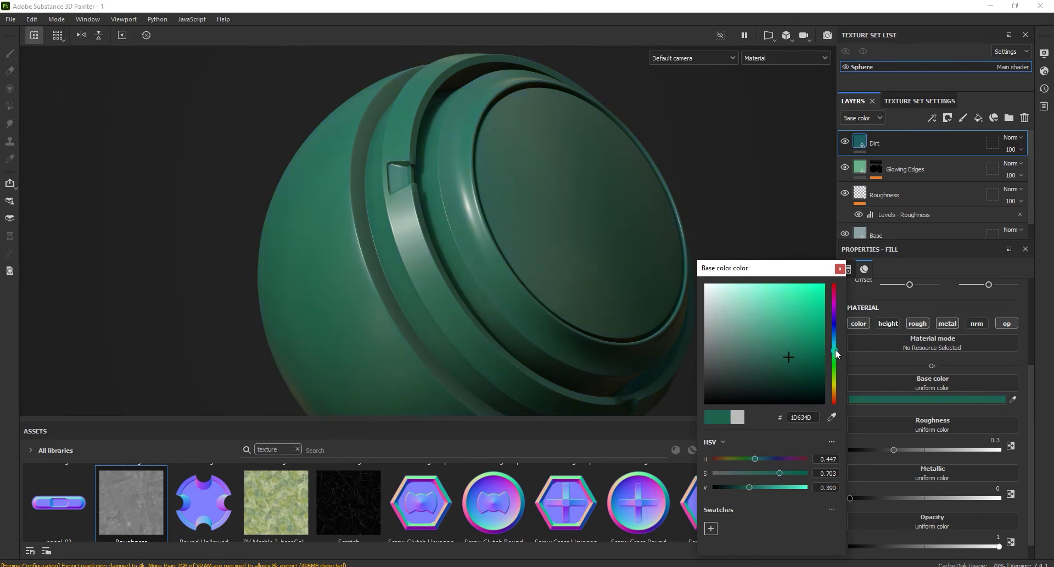
click(754, 471)
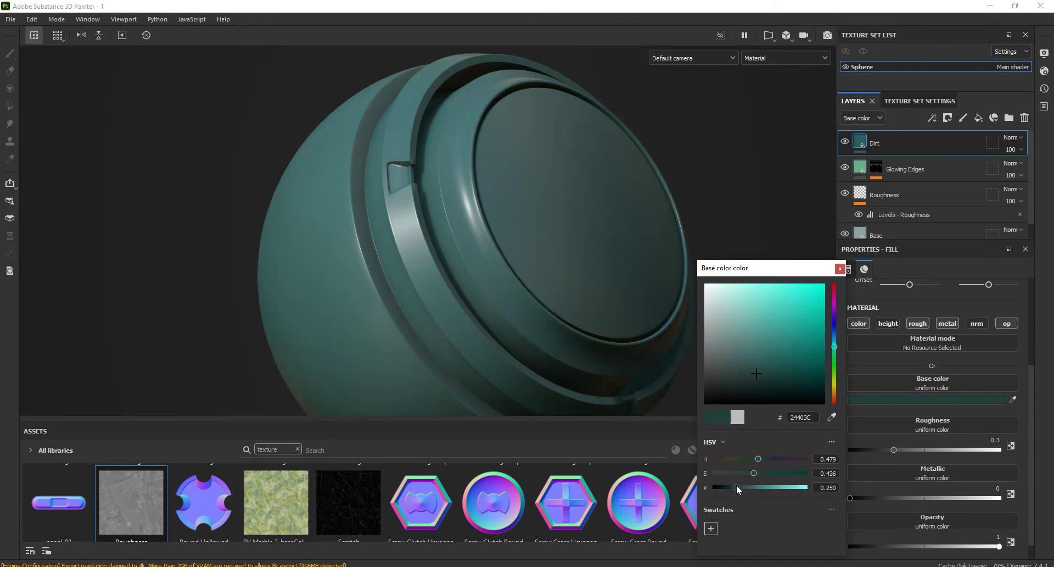
click(737, 486)
click(744, 473)
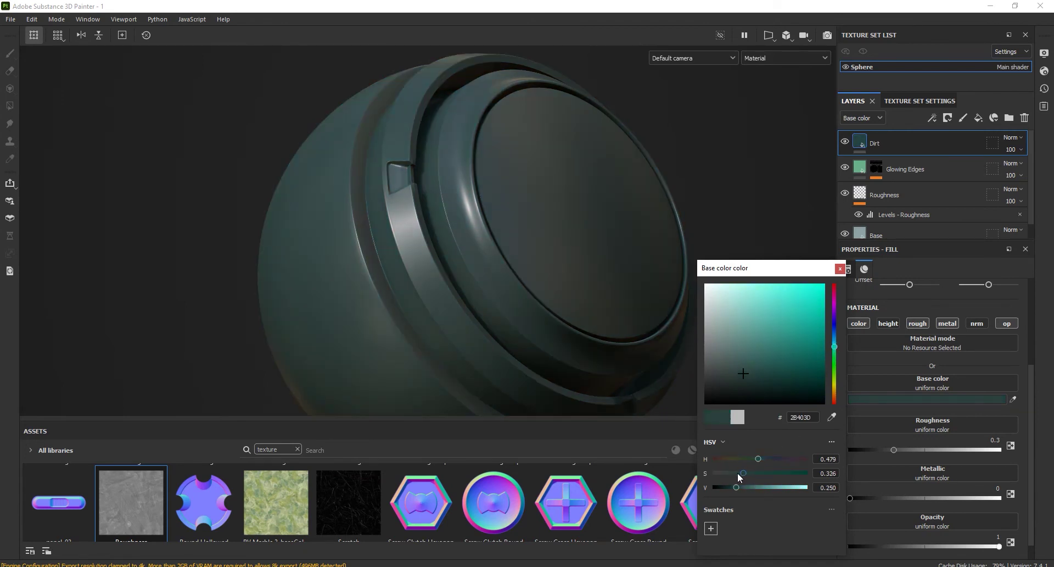
drag(737, 473, 728, 473)
click(840, 268)
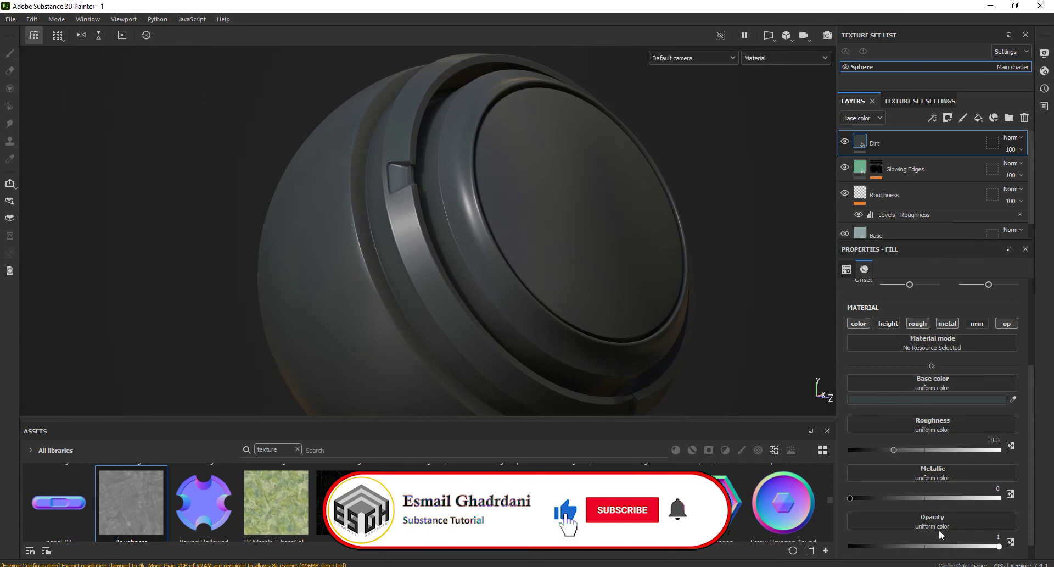
drag(972, 549, 947, 548)
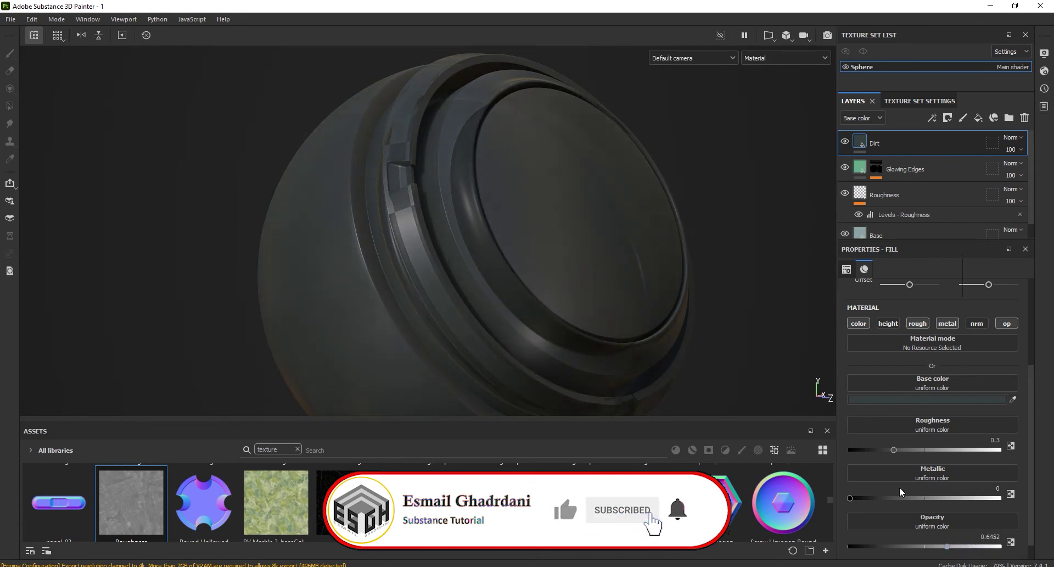
Add a black mask to the Dirt layer with a Dirt generator.
click(947, 117)
click(951, 145)
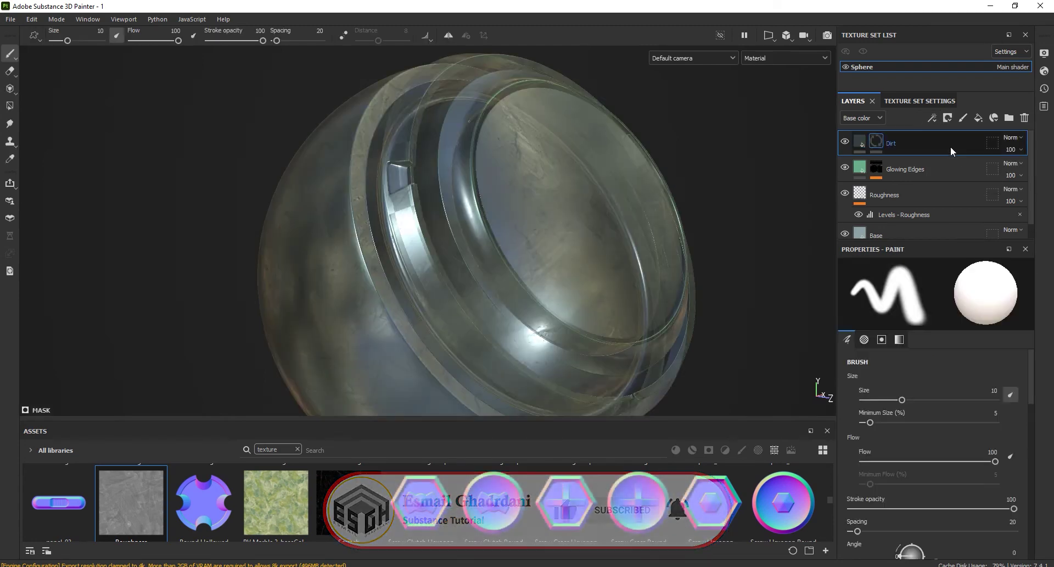
click(932, 117)
click(939, 128)
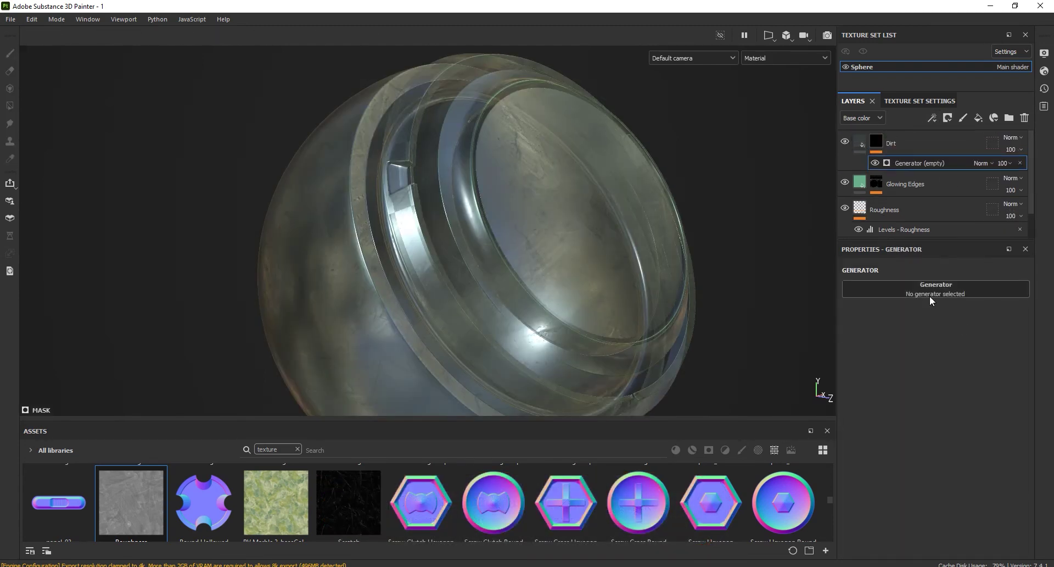
click(931, 291)
click(911, 359)
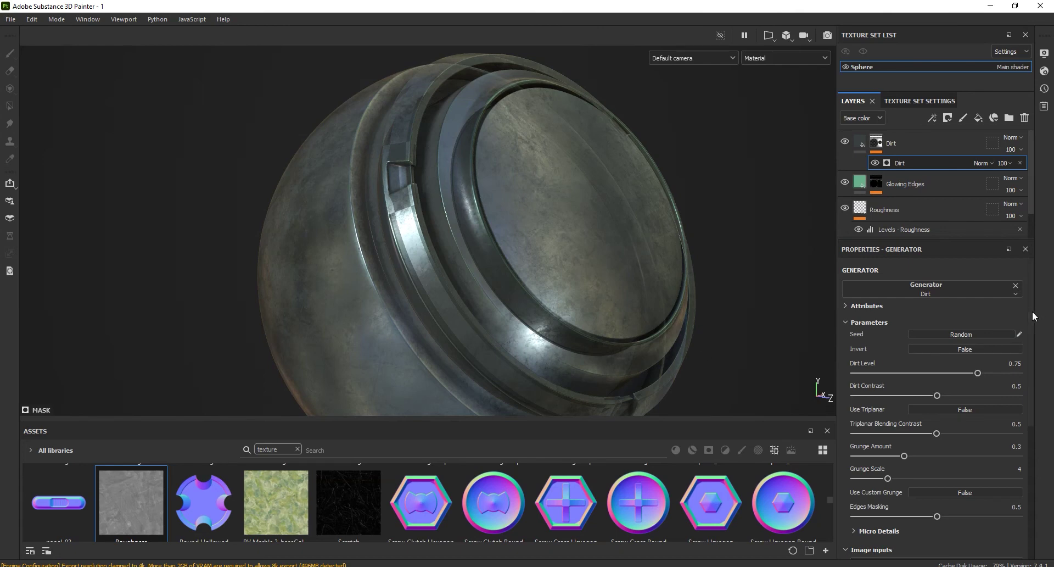
Set Dirt Level 0.54, Contrast 0.76, Grunge Amount 0.37, and layer opacity 85.
mouse_move(1033, 317)
mouse_down()
mouse_move(1038, 340)
mouse_move(943, 333)
mouse_up()
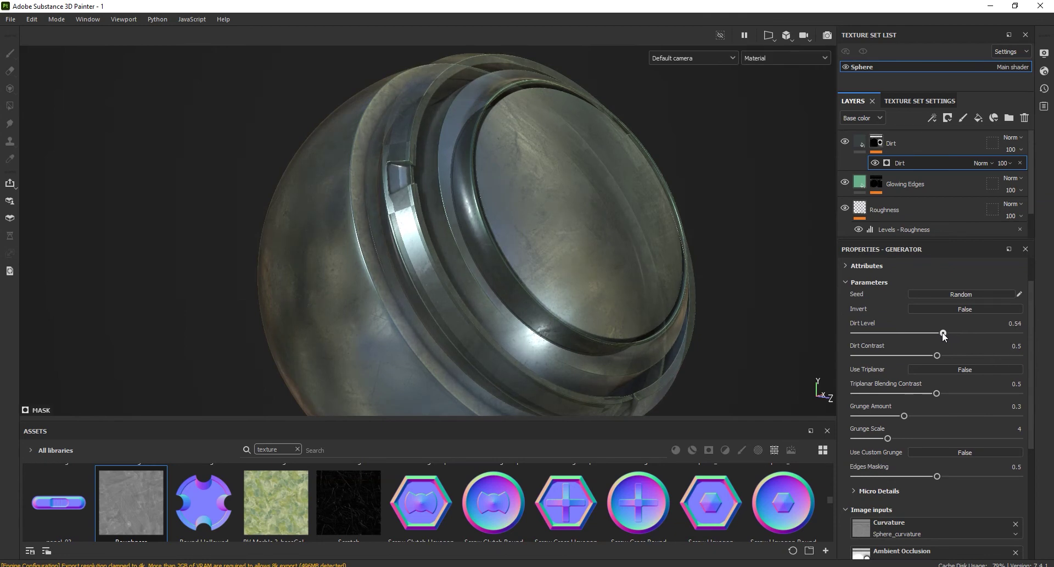
mouse_move(938, 356)
mouse_down()
mouse_move(981, 355)
mouse_move(1033, 369)
mouse_move(1034, 380)
mouse_up()
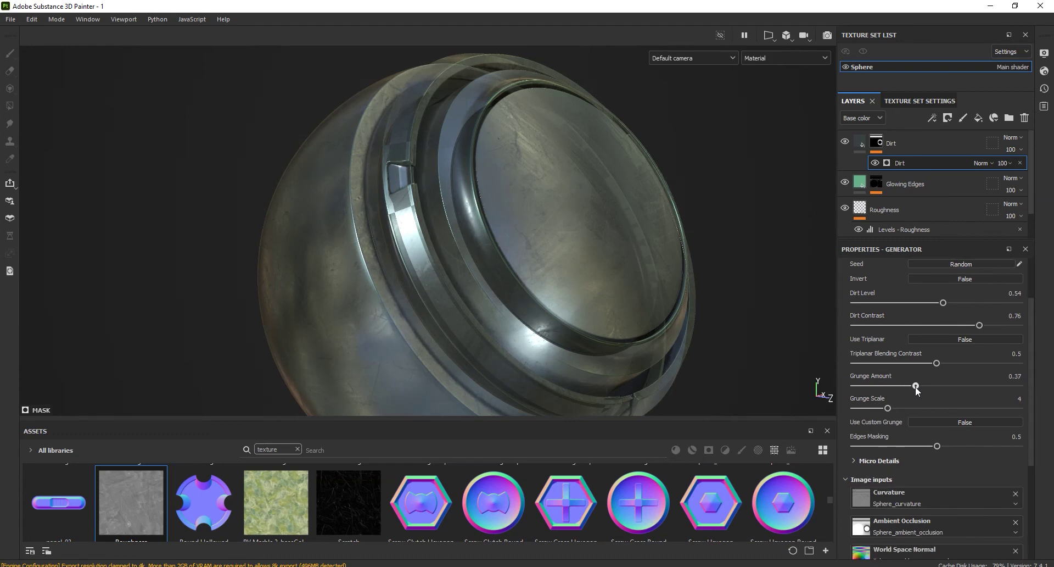
drag(1030, 391, 1035, 351)
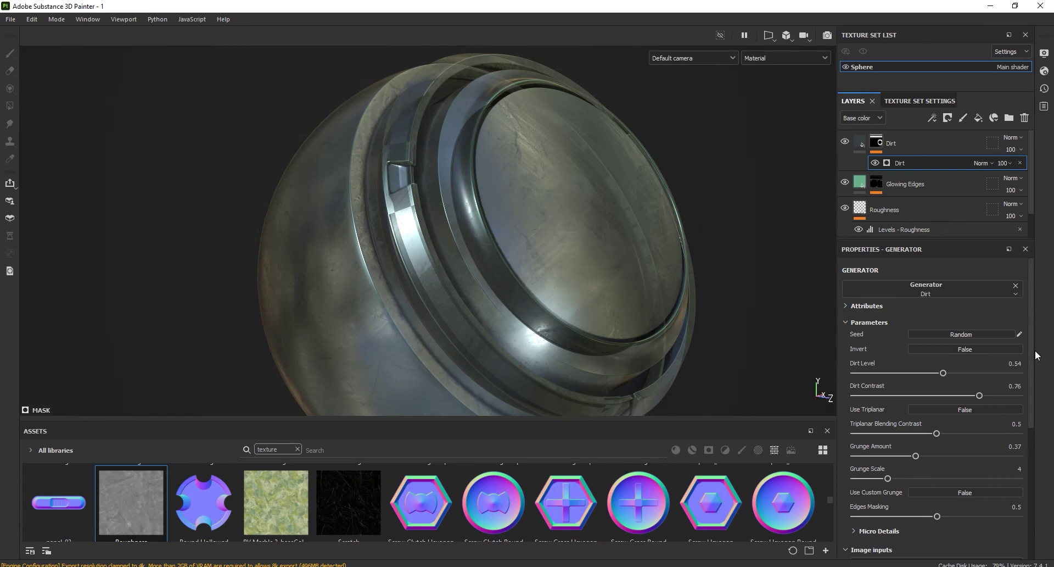
click(844, 141)
click(845, 141)
click(1003, 163)
drag(1025, 170, 1043, 172)
click(861, 143)
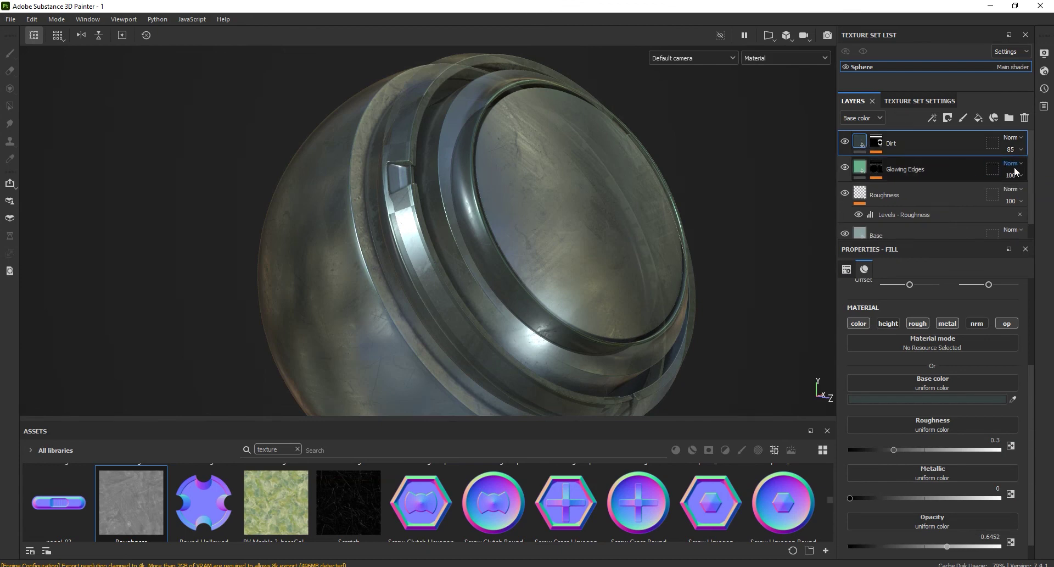
Create a folder named 'Glass smart material' and move layers Dirt through Base into it.
click(1009, 117)
double_click(885, 141)
text(c)
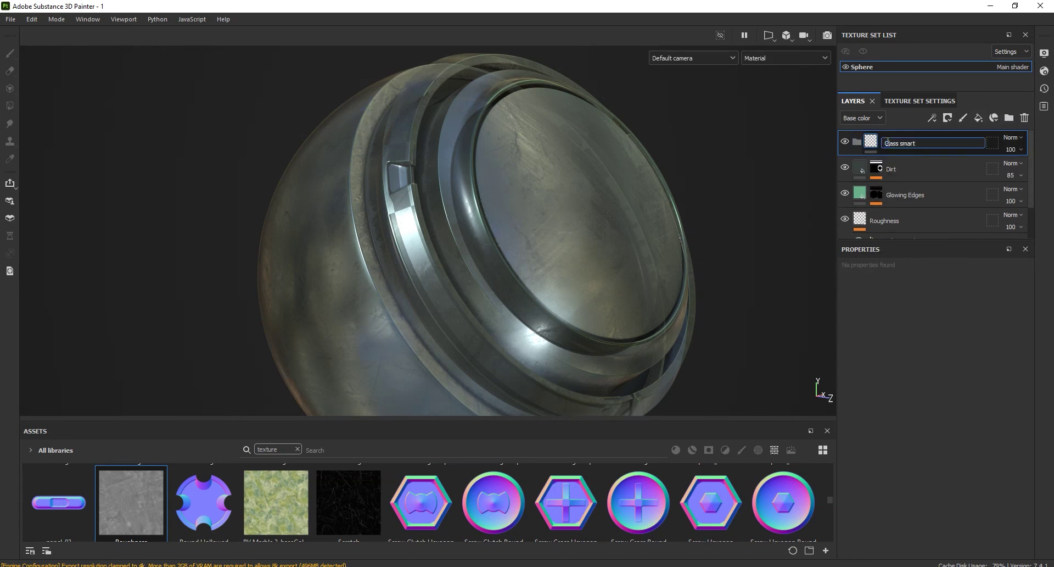
text(terial)
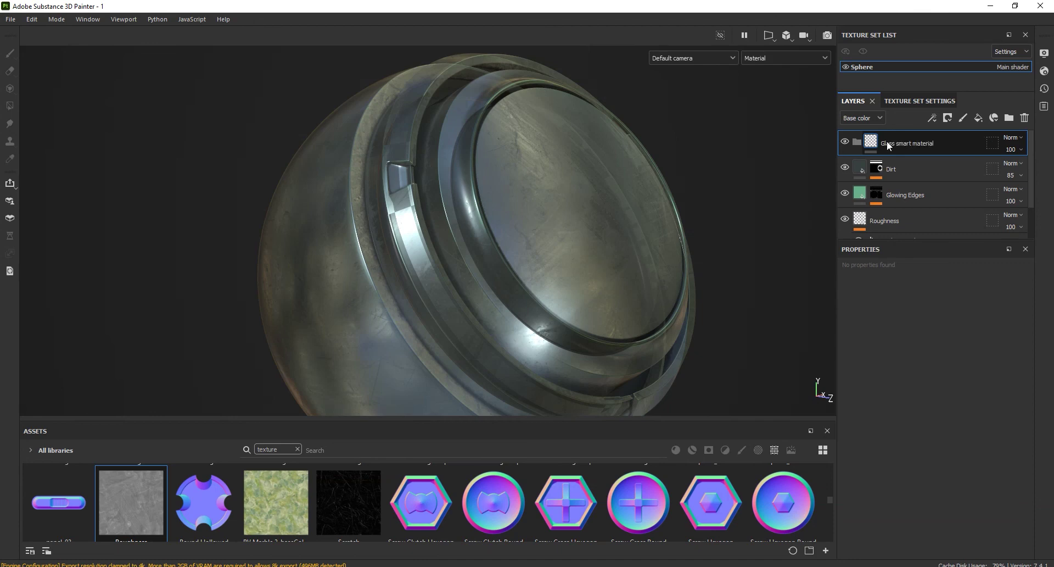
key(Return)
click(905, 168)
scroll(918, 198, down, 2)
click(928, 225)
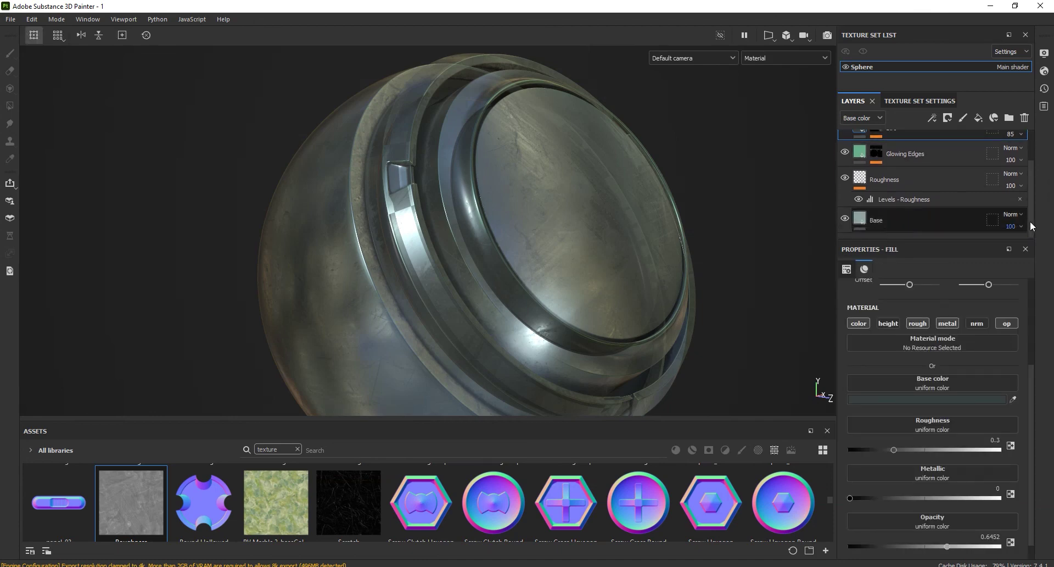
shift+click(927, 219)
scroll(1033, 189, up, 2)
drag(921, 178, 921, 142)
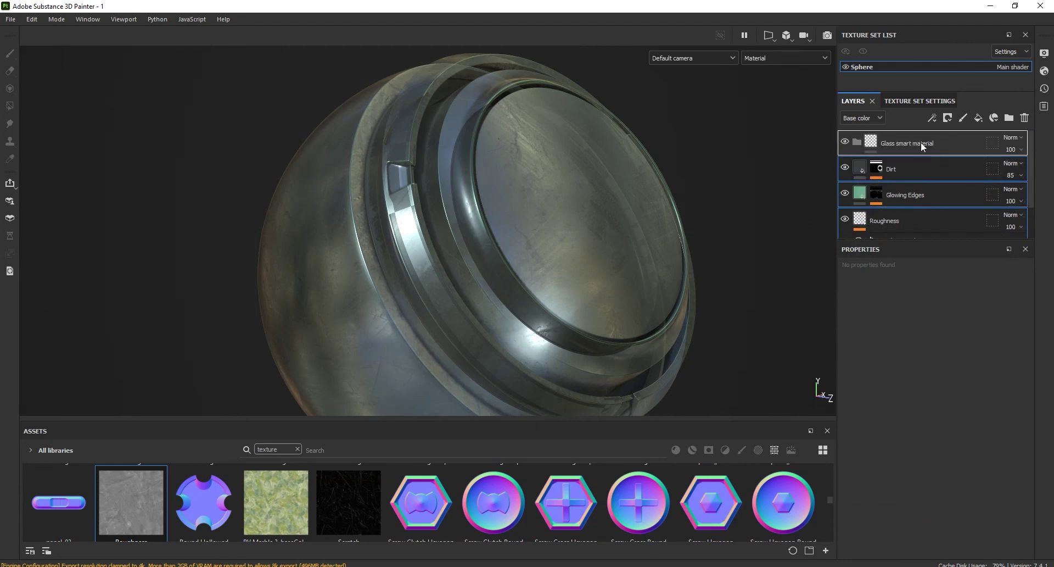
click(858, 143)
Raise the Sphere texture set resolution to 4096 and let the viewport fill the window.
click(915, 101)
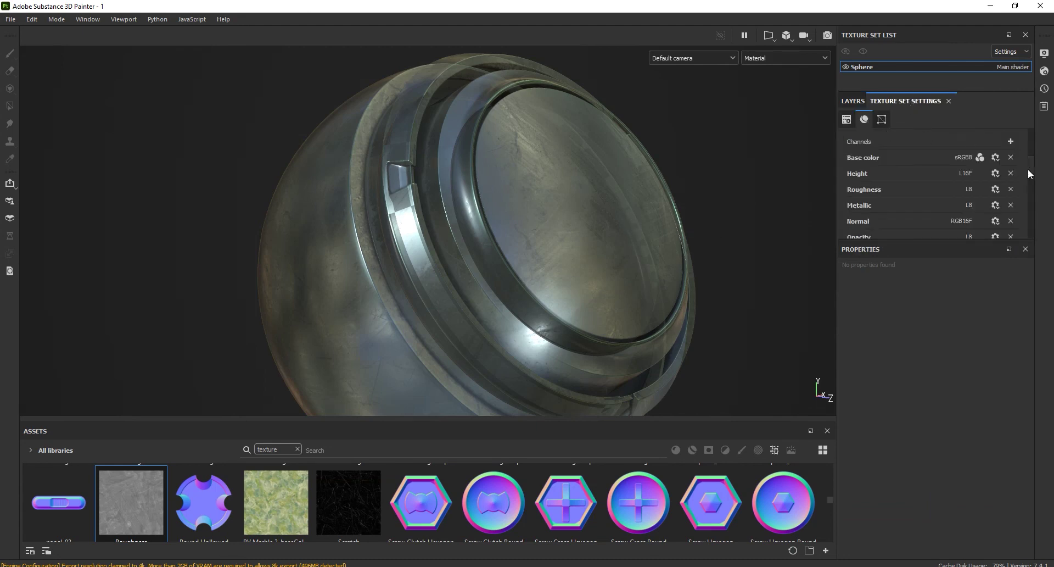
drag(1029, 165, 1030, 152)
click(935, 184)
click(907, 253)
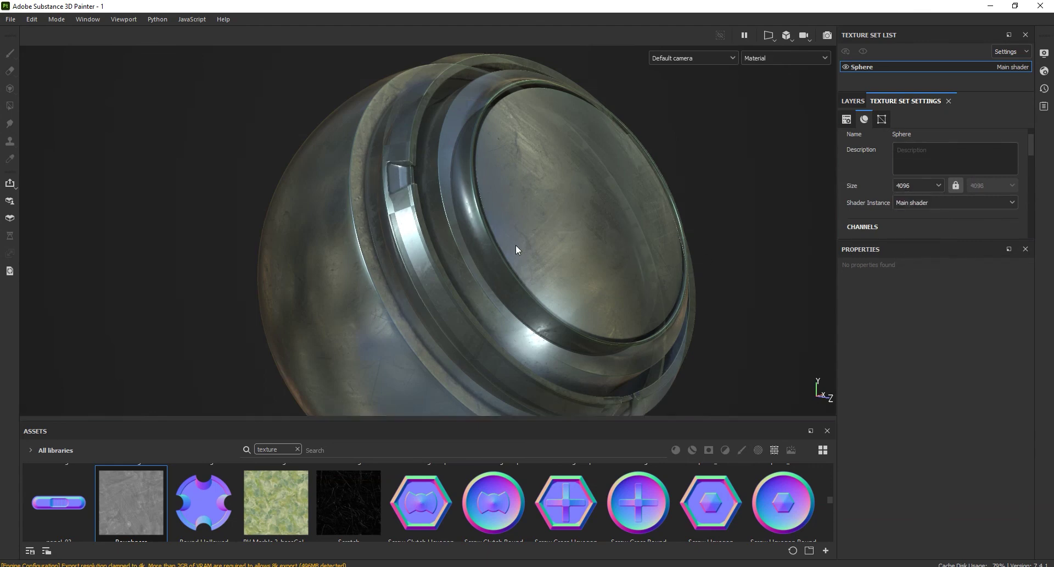
key(Tab)
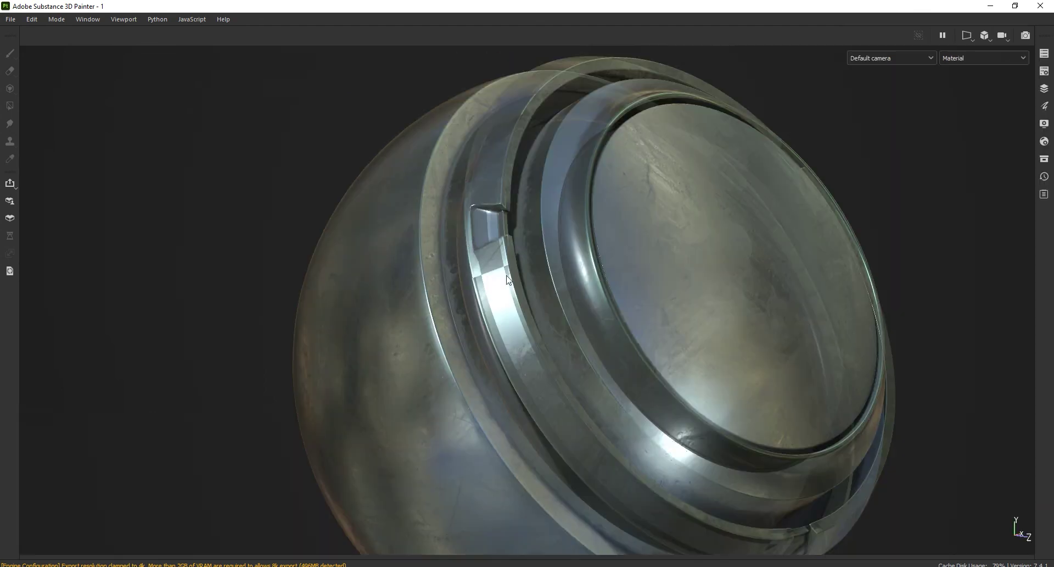
alt+right_drag(550, 374, 550, 413)
alt+middle_drag(750, 327, 624, 323)
mouse_move(742, 297)
shift+right_down()
mouse_move(730, 291)
mouse_move(740, 287)
shift+right_up()
mouse_move(741, 286)
shift+right_down()
mouse_move(725, 287)
mouse_move(756, 280)
mouse_move(734, 281)
shift+right_up()
alt+right_drag(657, 197, 681, 253)
mouse_move(681, 254)
alt+mouse_down()
mouse_move(737, 247)
mouse_move(482, 233)
mouse_move(487, 198)
mouse_move(707, 236)
mouse_move(769, 229)
mouse_move(750, 238)
alt+mouse_up()
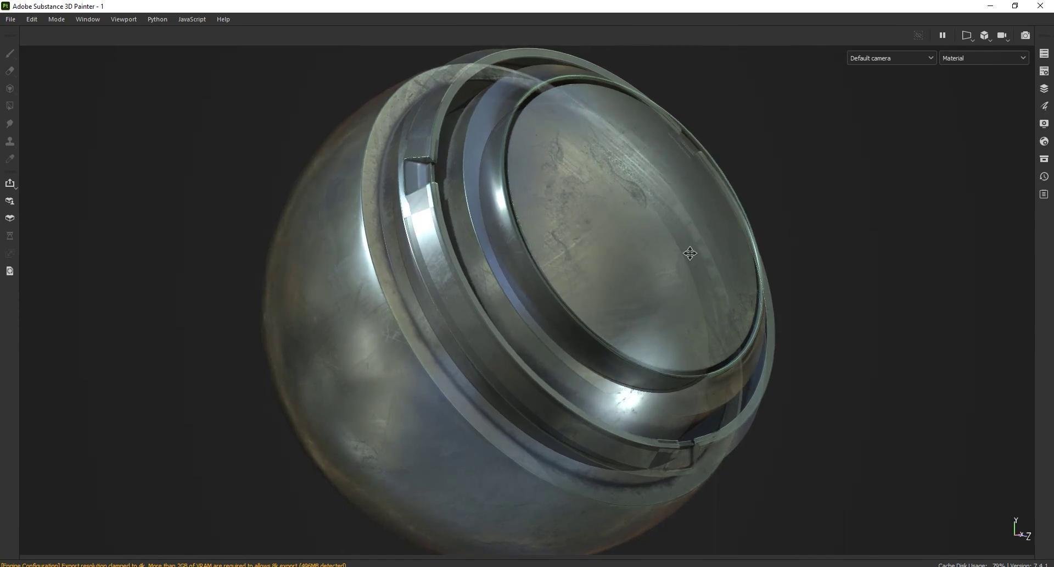